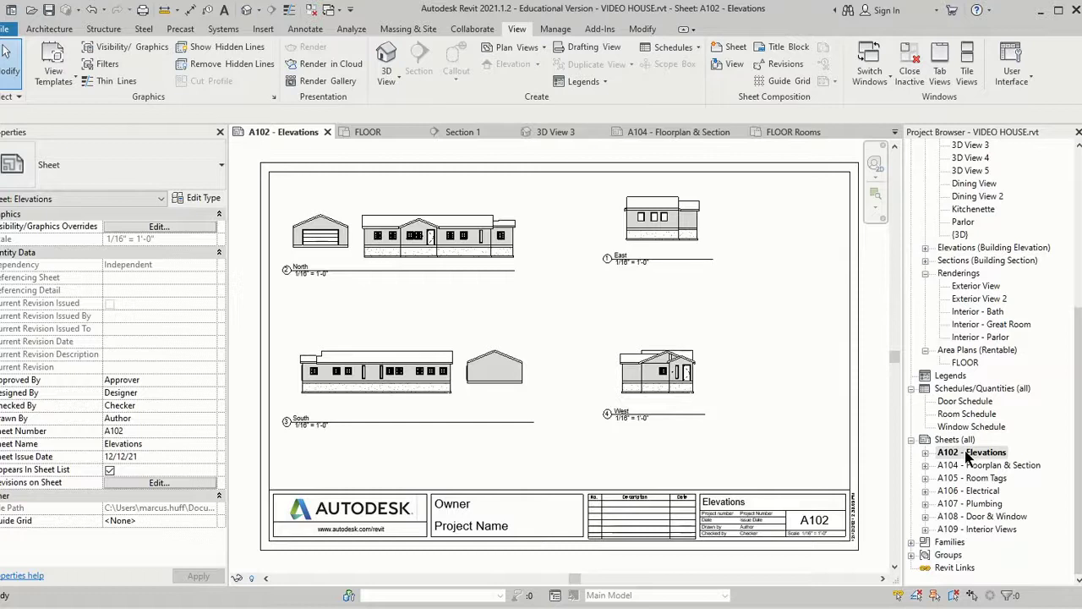
Step: Open sheet A104 and select its FLOOR, Exterior View 2 and Section 1 viewports, then deselect
double_click(1030, 470)
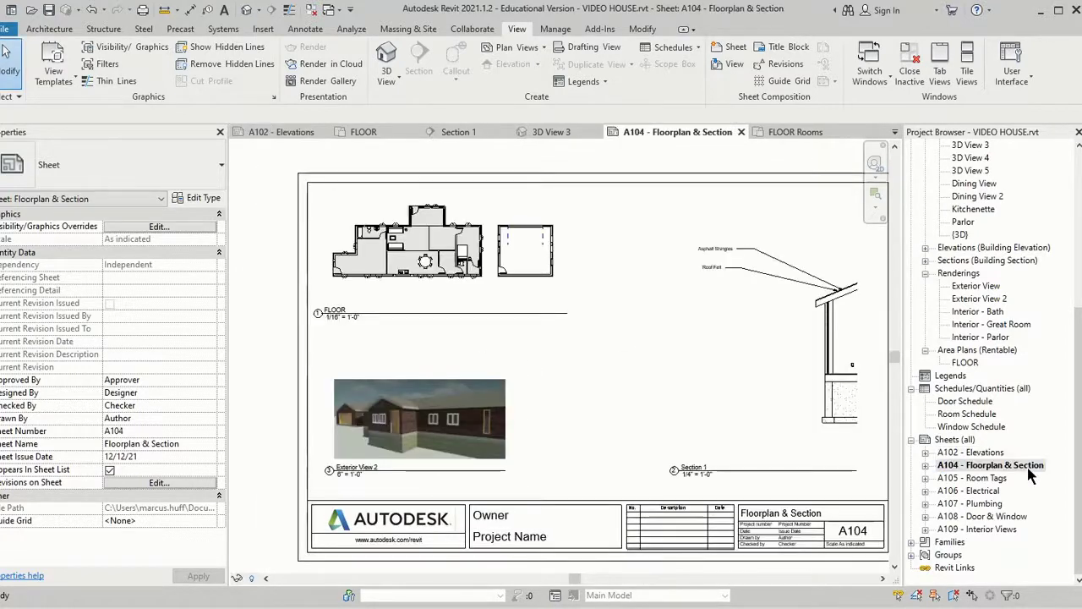
scroll(643, 364, "down", 3)
scroll(646, 367, "up", 2)
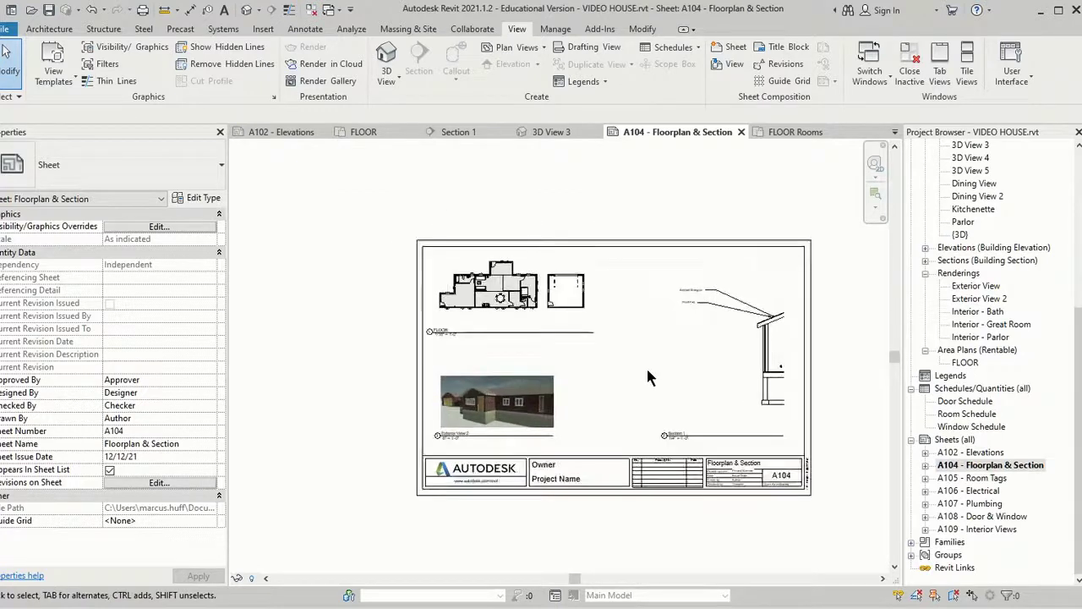
left_click(488, 287)
left_click(526, 395)
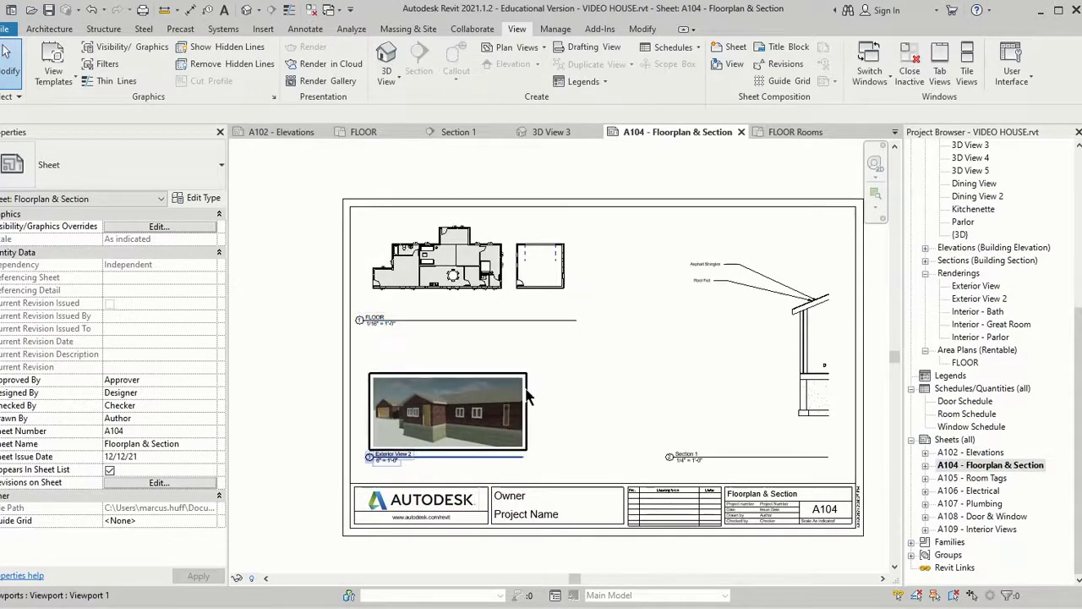
left_click(827, 355)
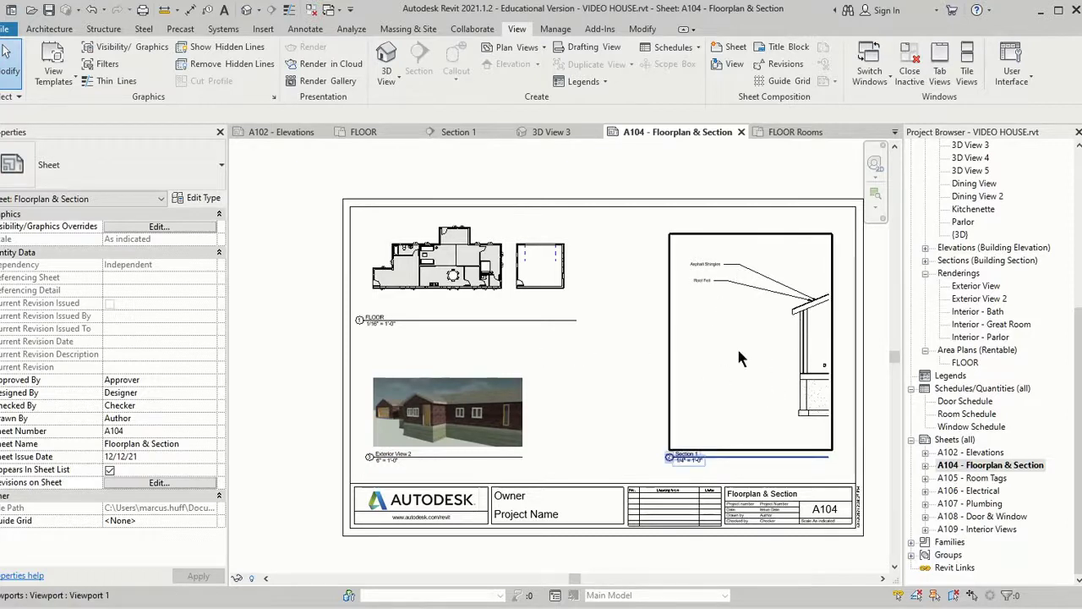
key("Escape")
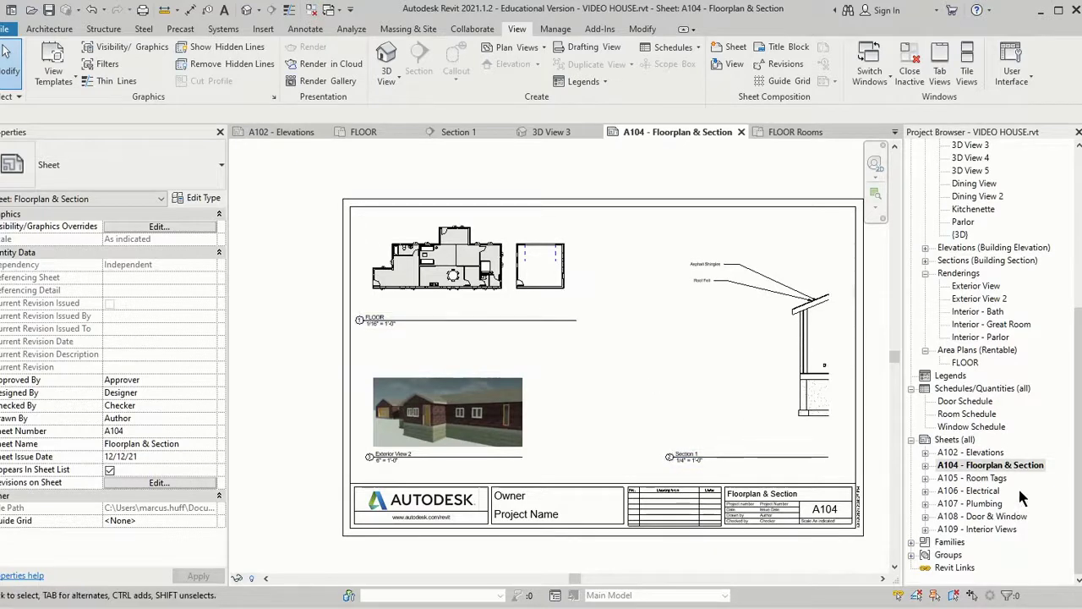
Step: Open sheets A105 Room Tags, A106 Electrical and A107 Plumbing, zooming around A107
double_click(983, 479)
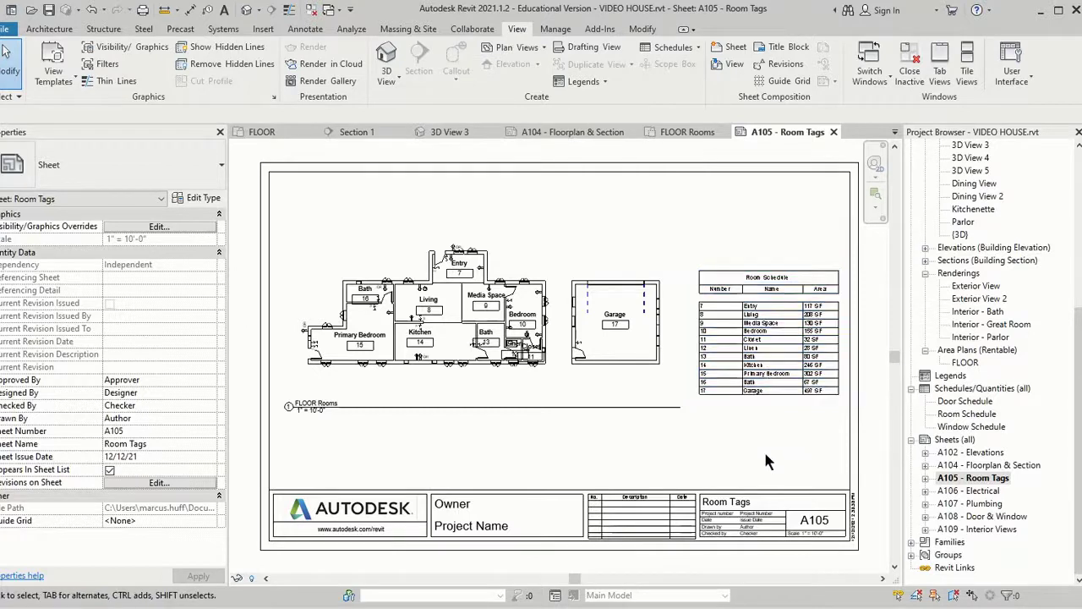
double_click(956, 491)
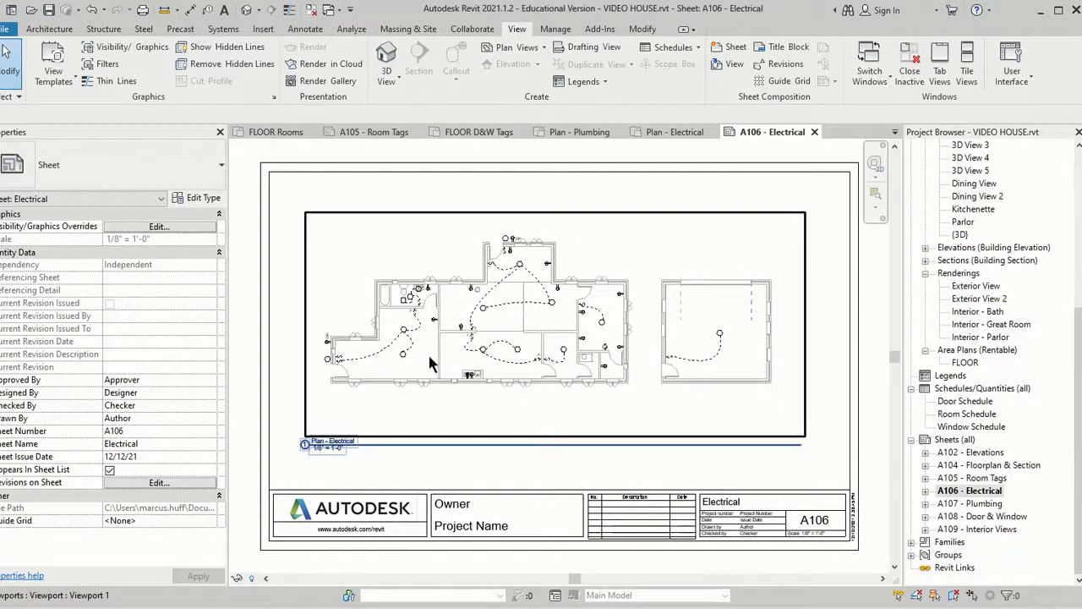
double_click(951, 505)
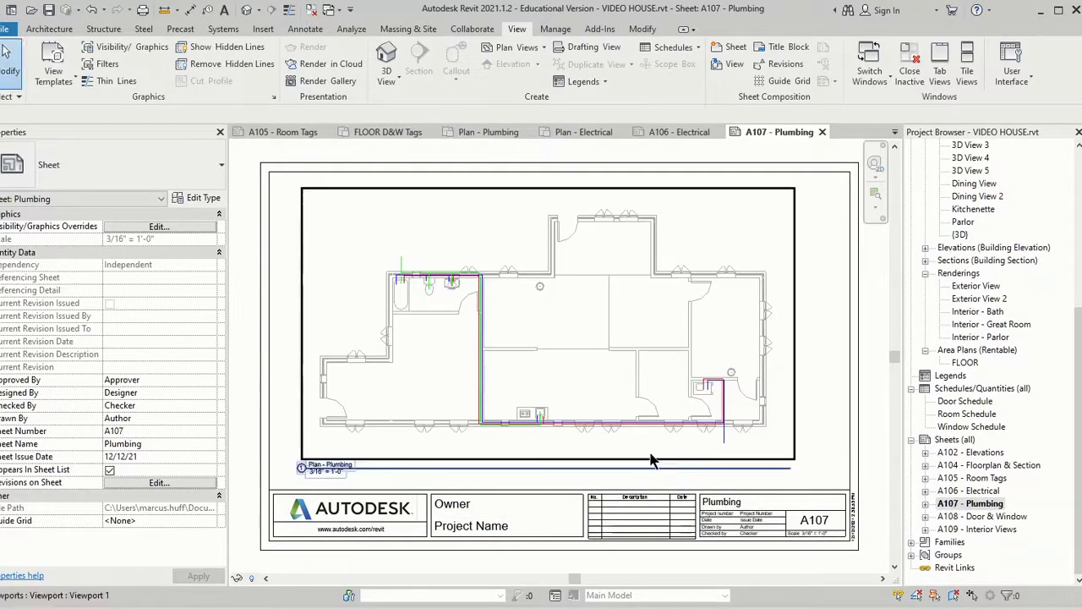
scroll(538, 416, "up", 4)
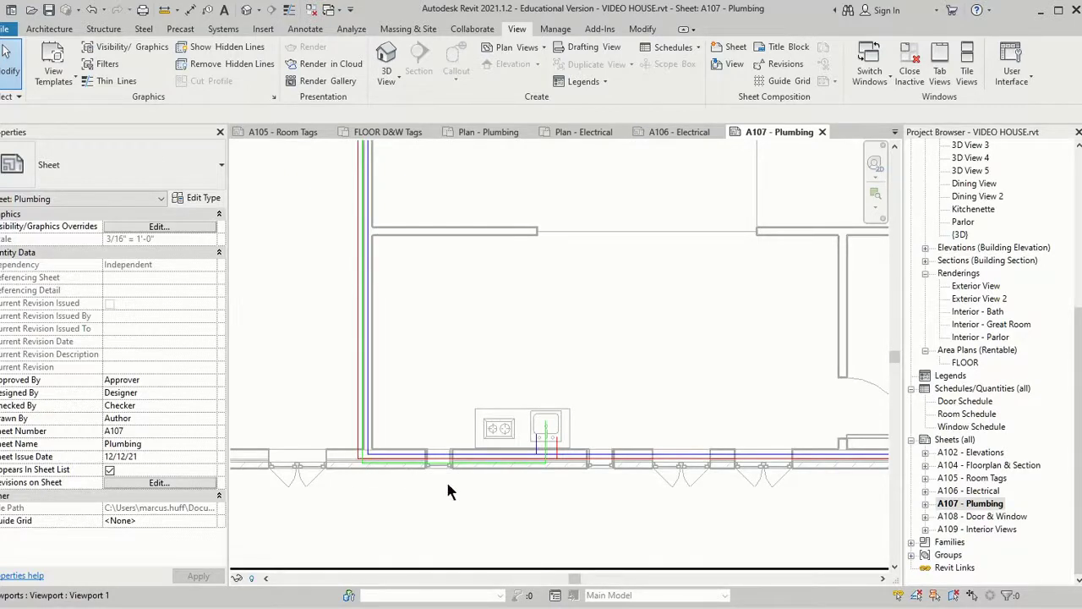
scroll(523, 517, "down", 3)
scroll(525, 517, "down", 2)
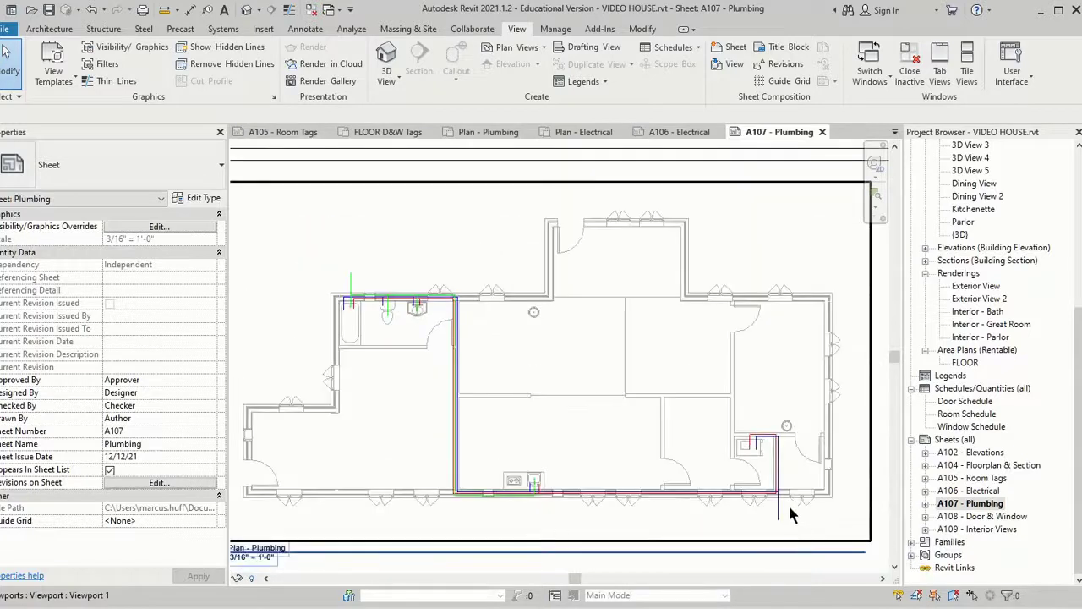
scroll(860, 508, "down", 2)
scroll(773, 505, "down", 1)
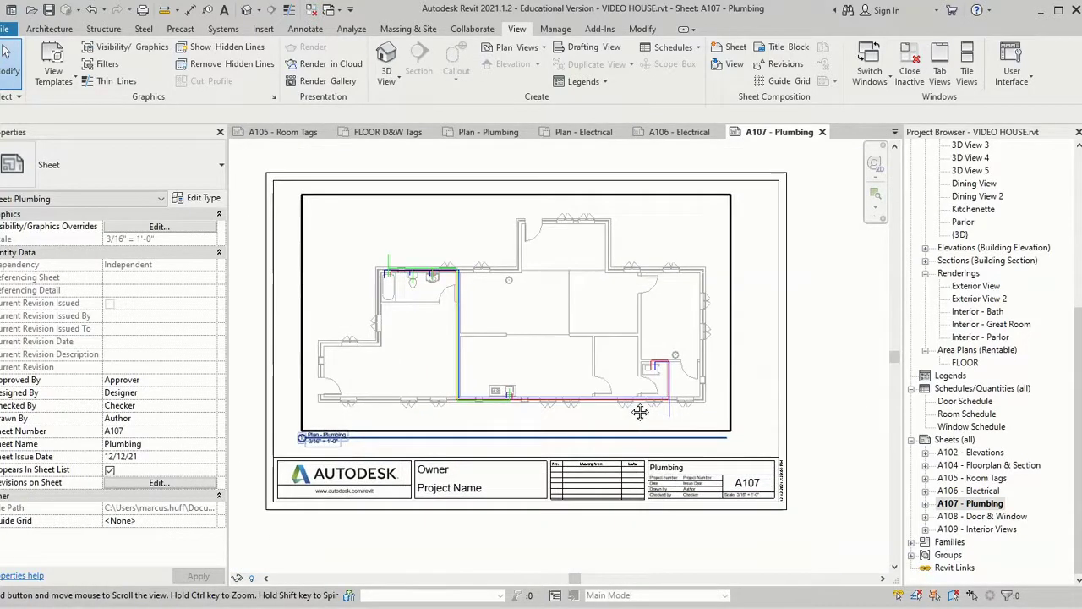
Step: Open sheets A108 Door & Window and A109 Interior Views, then return to A102 Elevations
double_click(986, 516)
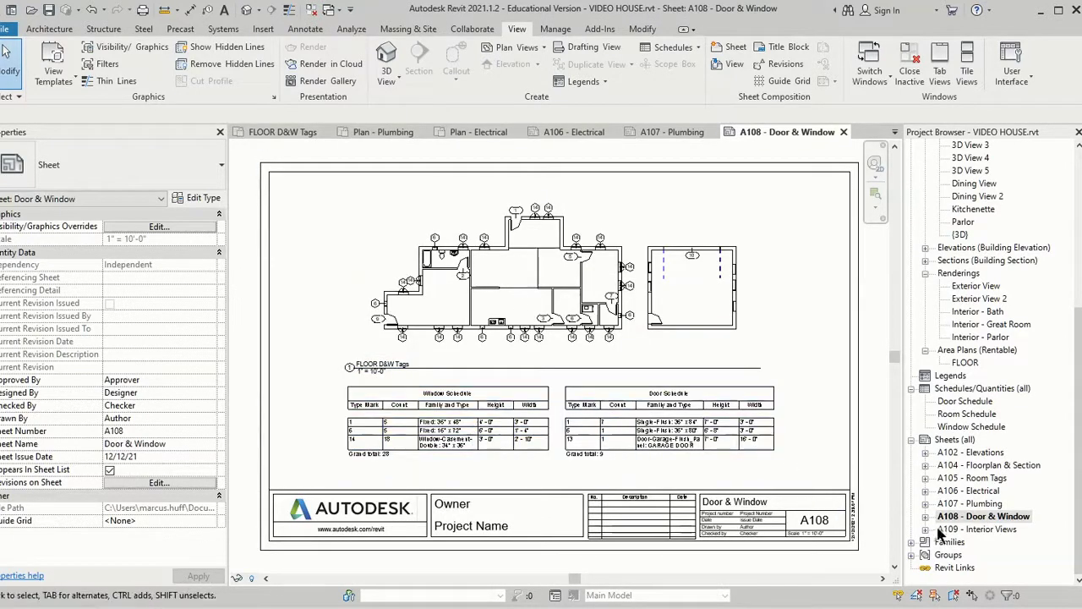
double_click(987, 530)
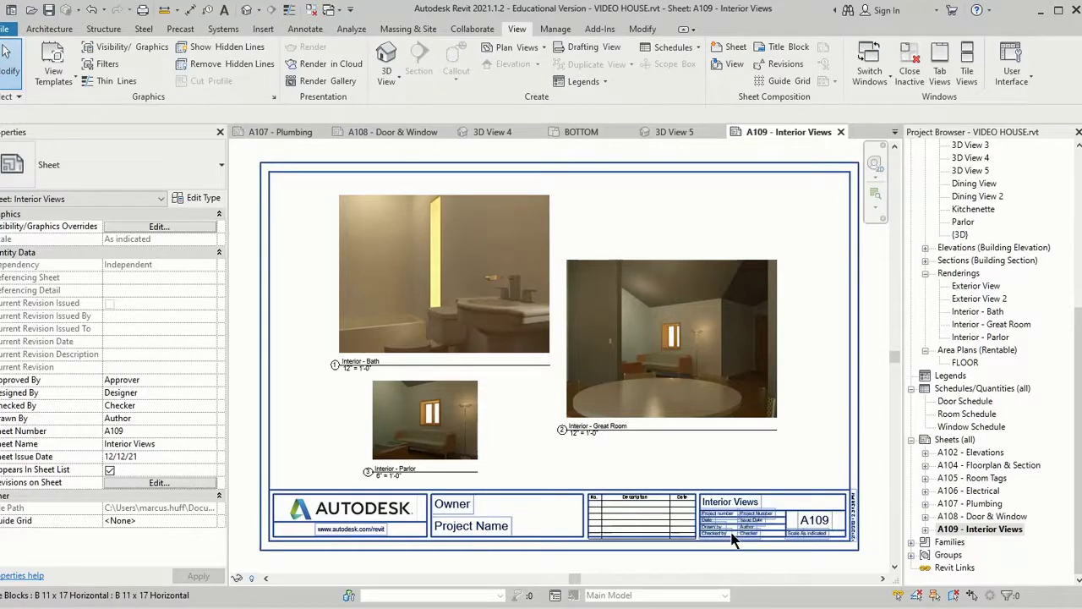
double_click(966, 452)
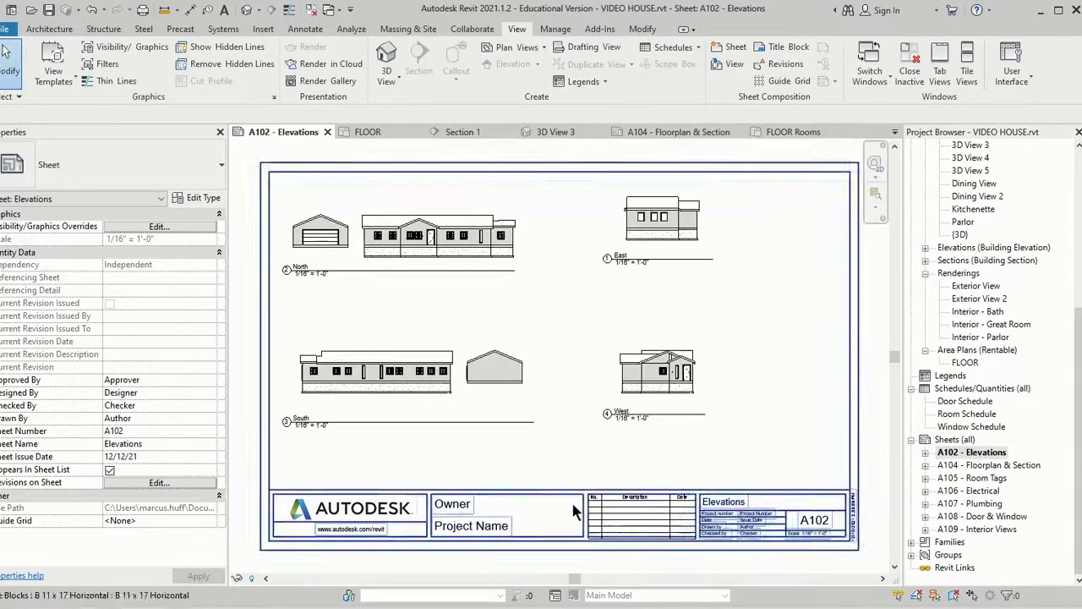
Step: Select the A102 title block and zoom in and out on its Project Number, Issue Date, Author and Checker fields
left_click(511, 501)
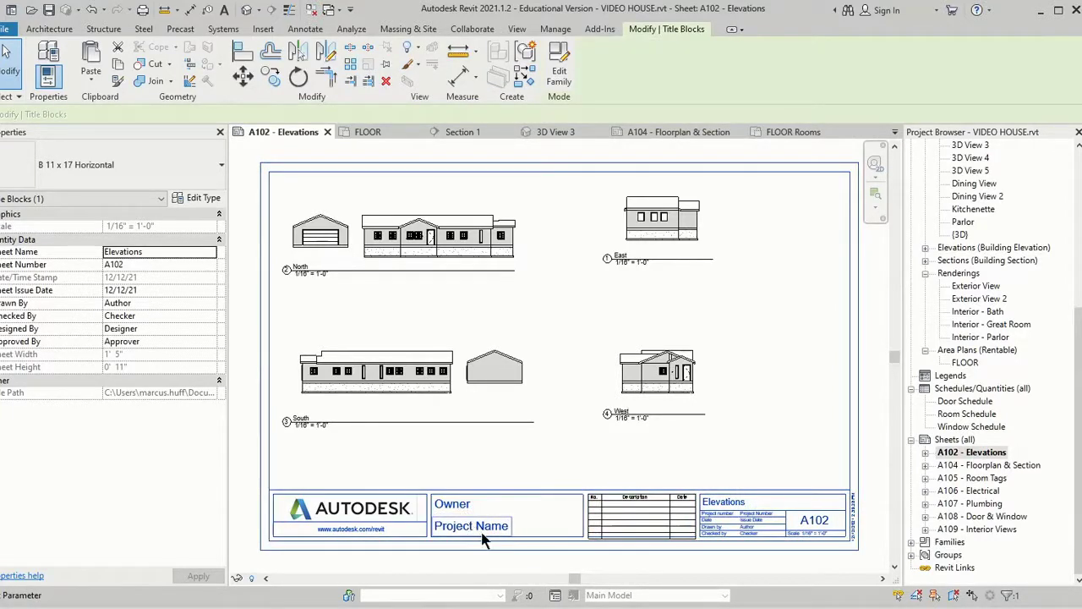
scroll(760, 531, "up", 5)
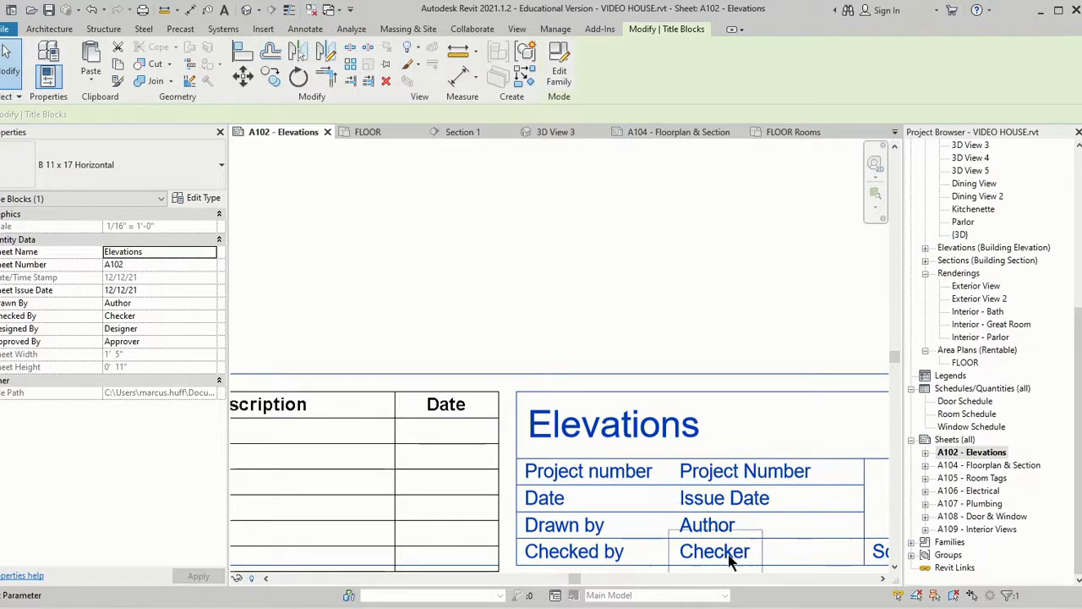
scroll(744, 550, "down", 2)
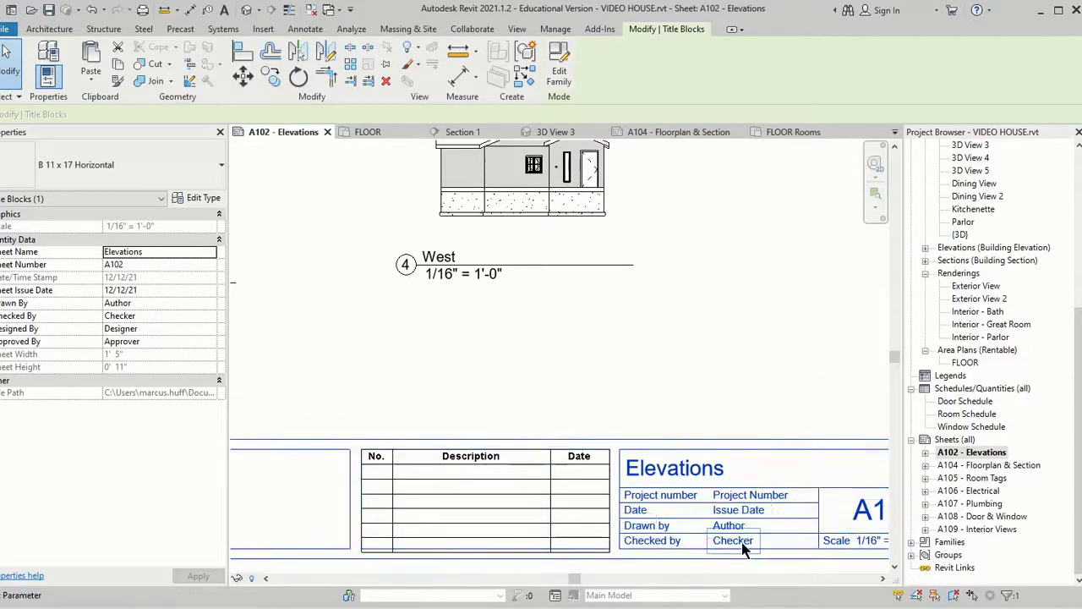
scroll(744, 550, "down", 2)
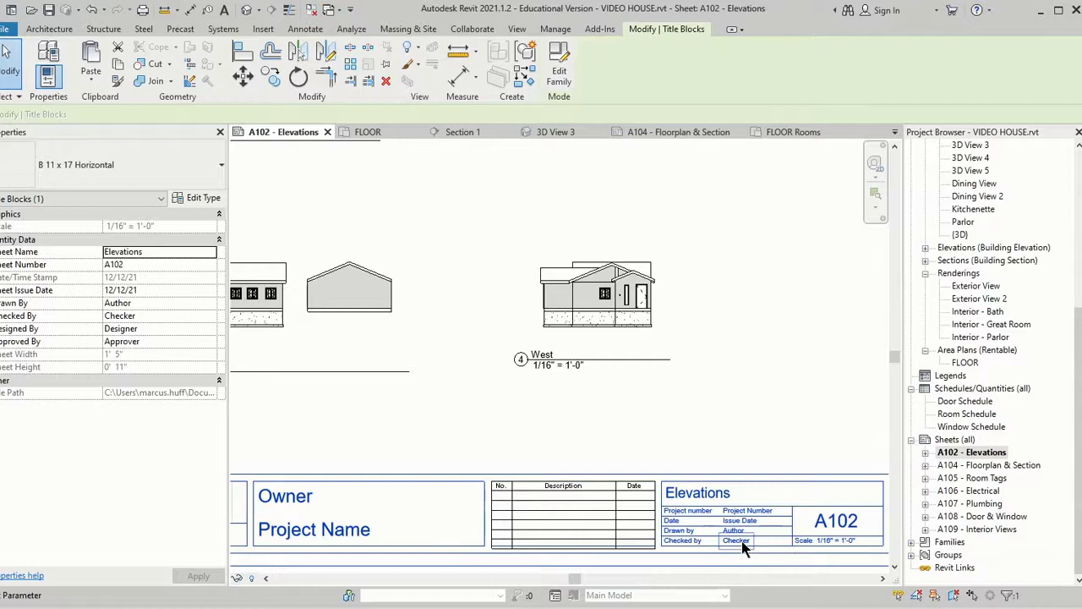
Step: Open sheets A104, A105, A106, A107, A108 and A109 in order, then clear the title block selection
double_click(998, 466)
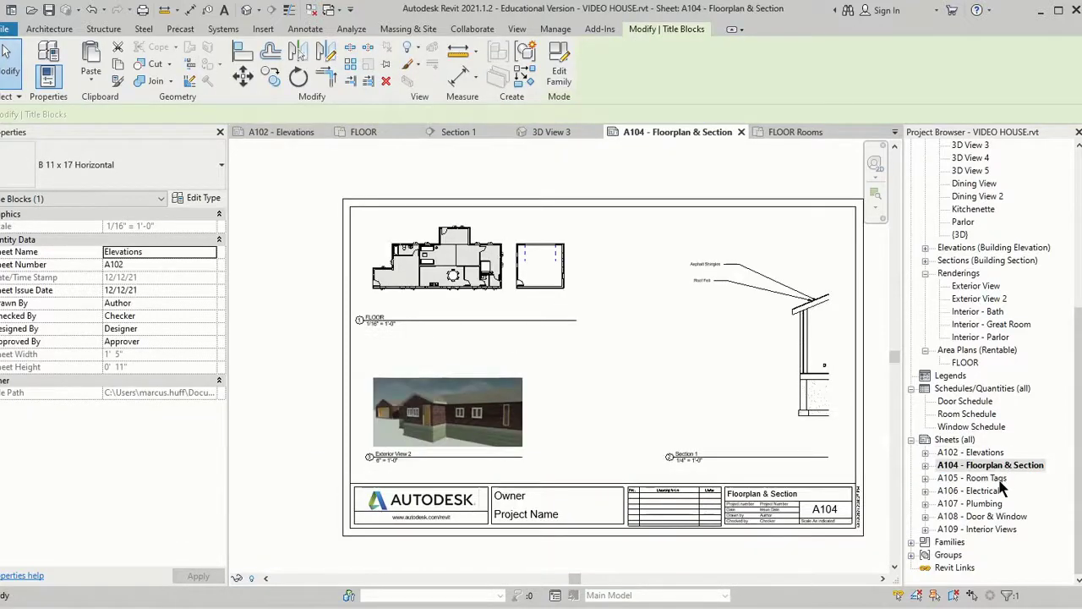
double_click(1001, 479)
double_click(996, 492)
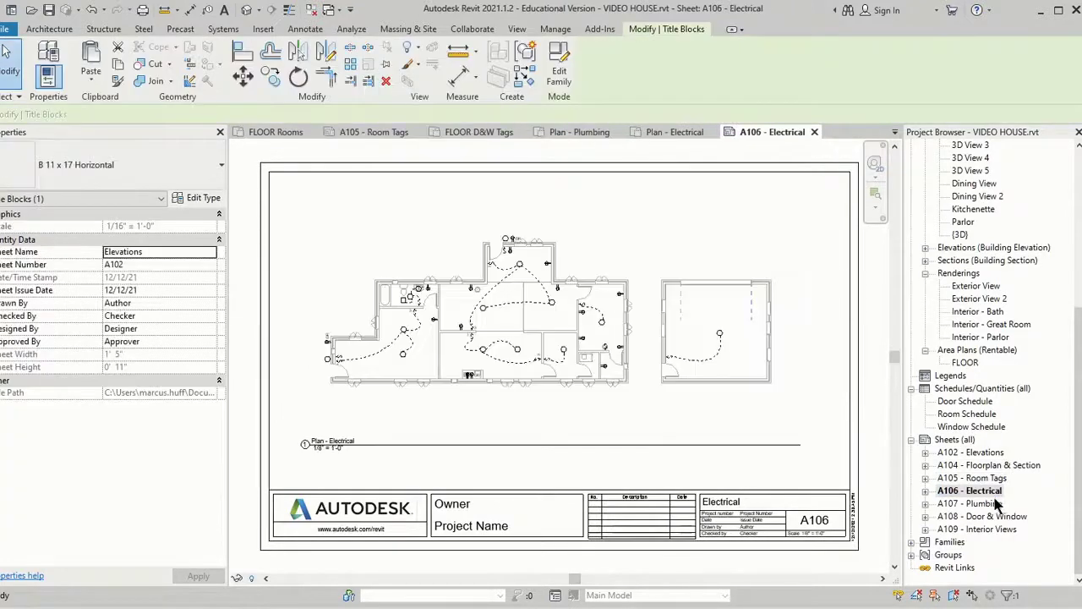
double_click(973, 503)
double_click(985, 516)
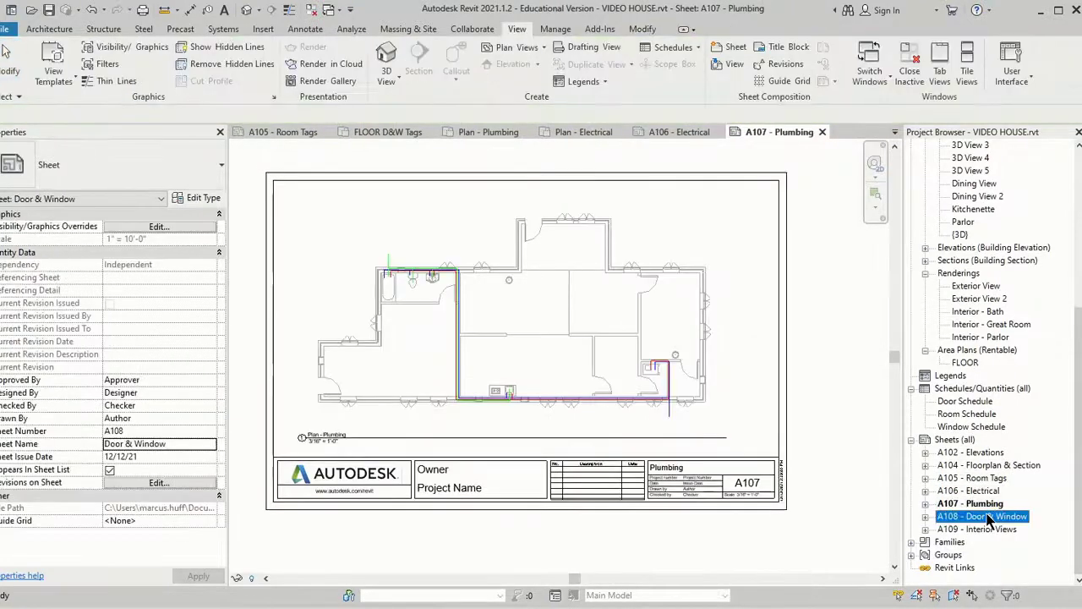
double_click(981, 529)
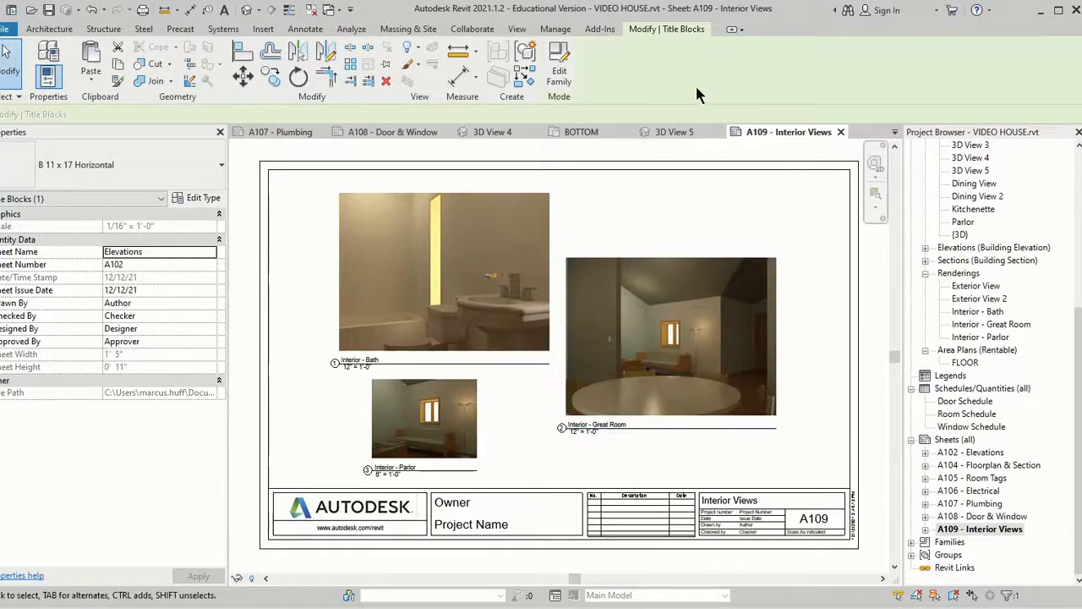
key("Escape")
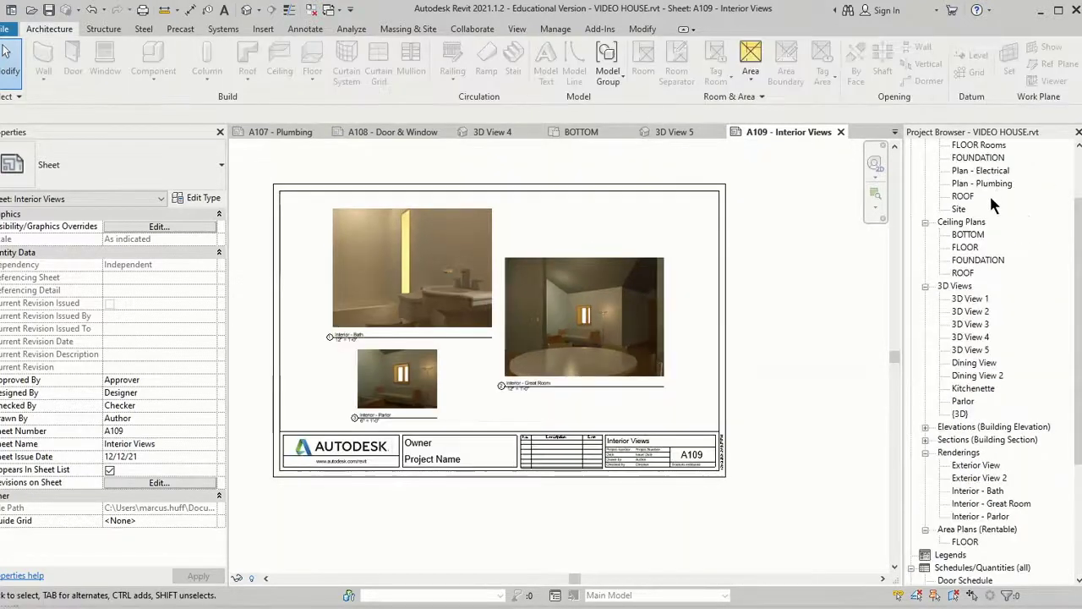
Step: Open the FLOOR floor plan view from the Project Browser
scroll(986, 188, "up", 3)
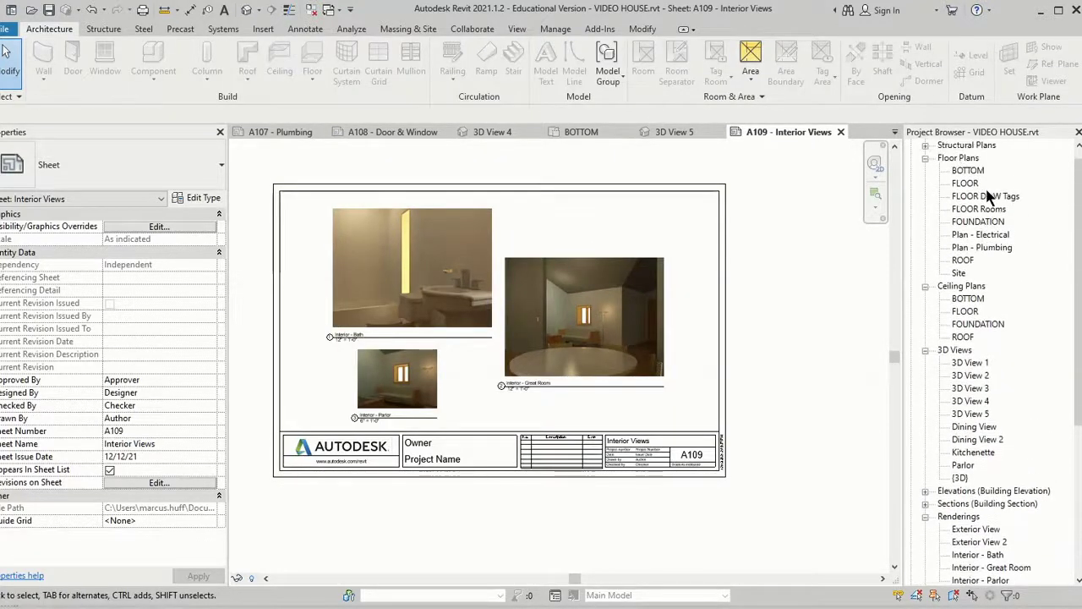
left_click(966, 196)
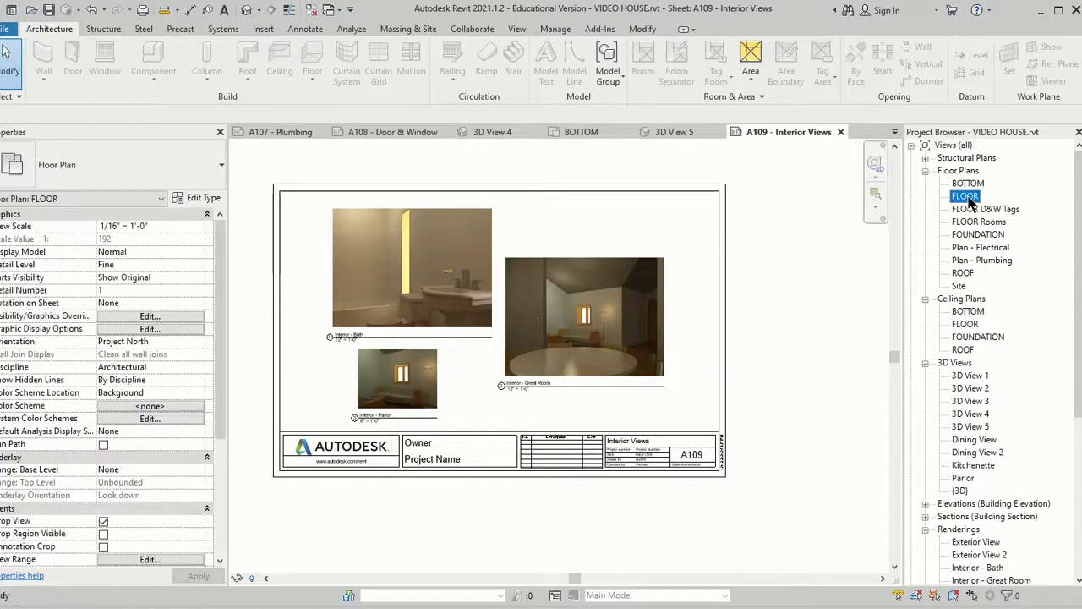
double_click(967, 196)
scroll(359, 232, "down", 3)
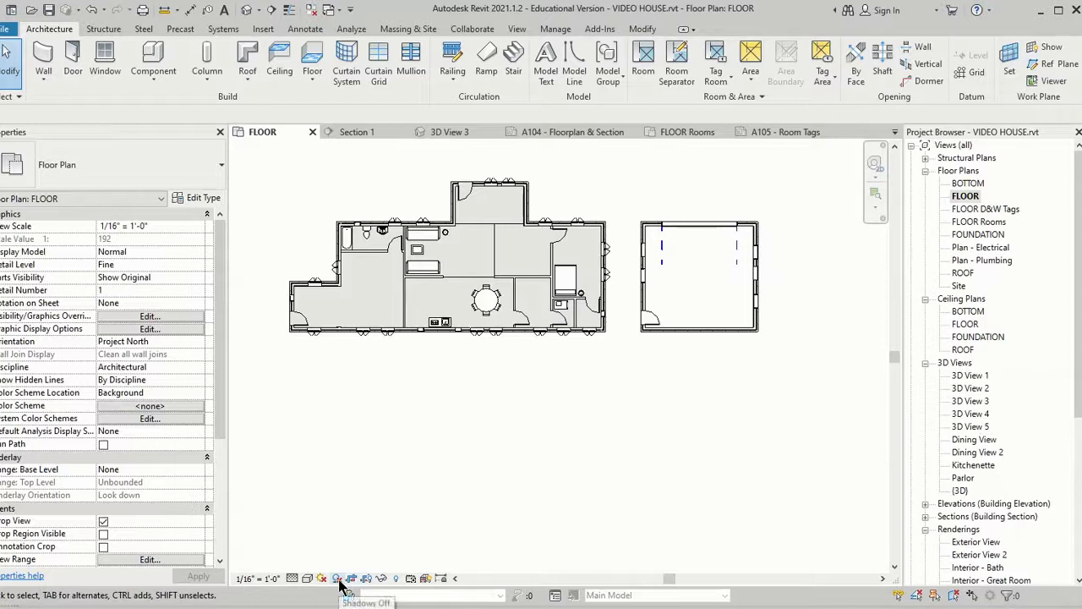
Step: Show the crop region, reposition the plan, and extend the crop boundary upward and to the left
left_click(369, 582)
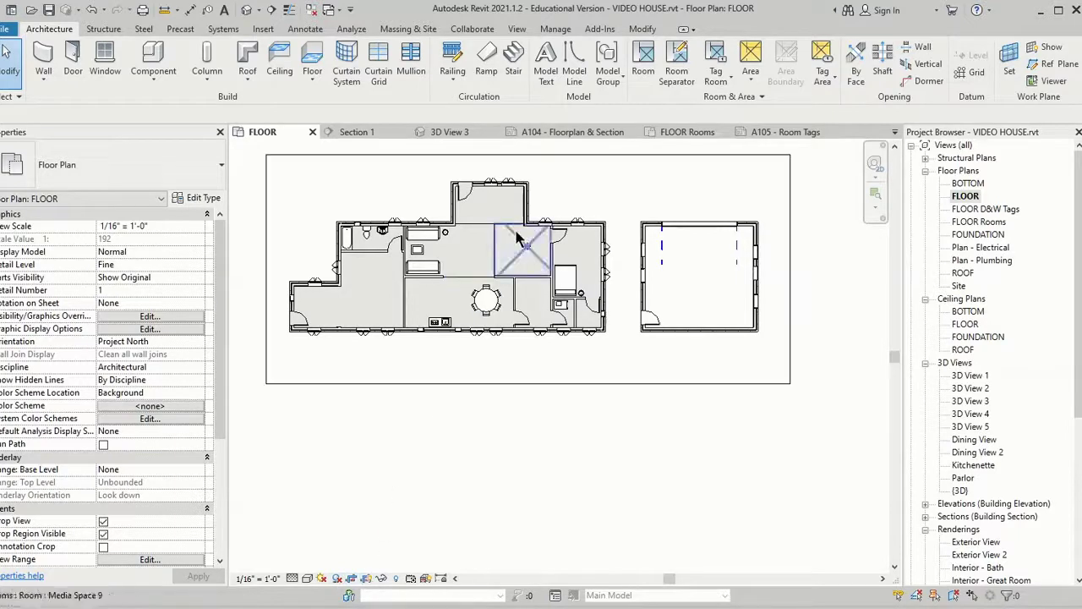
middle_click_drag(520, 162, 571, 273)
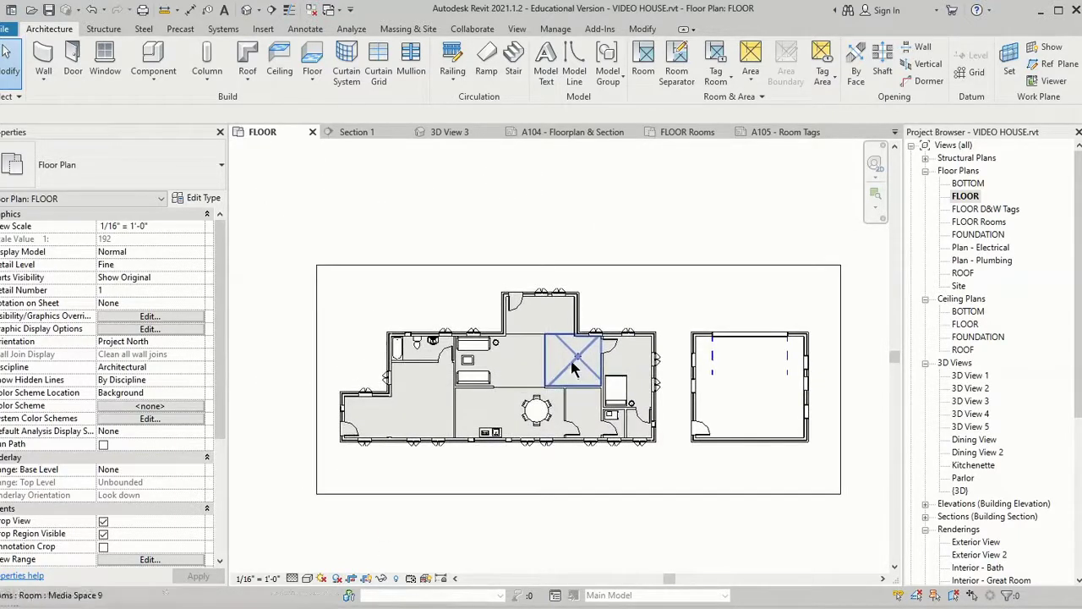
left_click(571, 266)
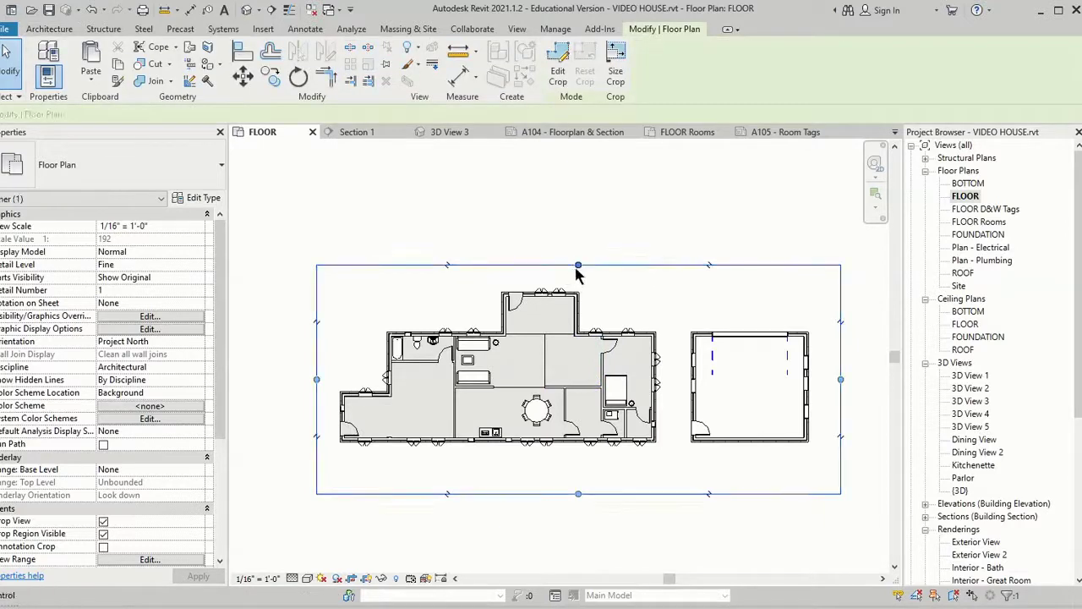
left_click_drag(578, 266, 575, 242)
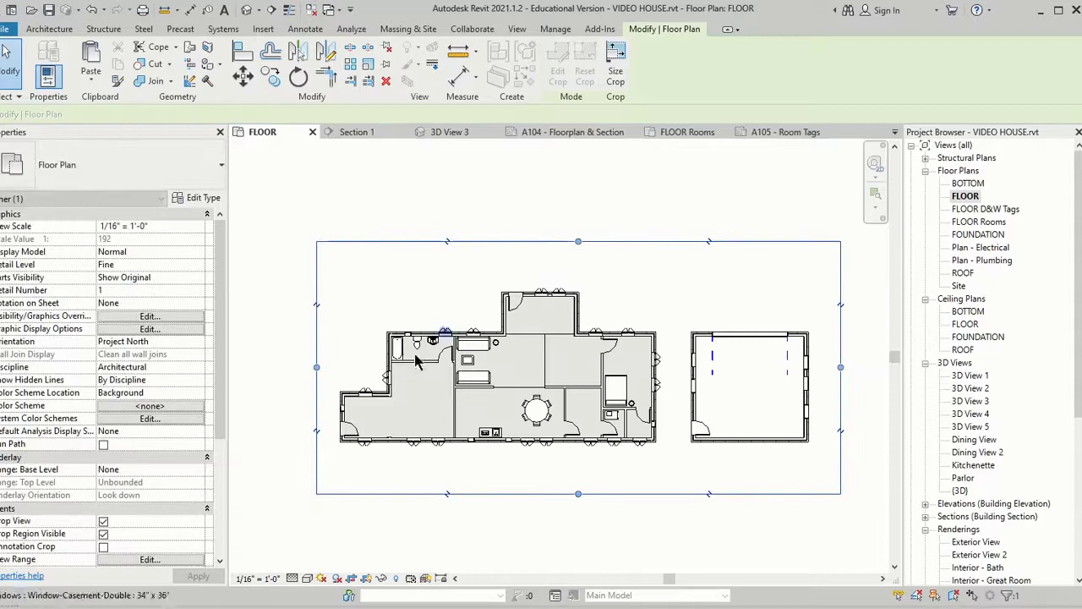
left_click_drag(317, 367, 280, 365)
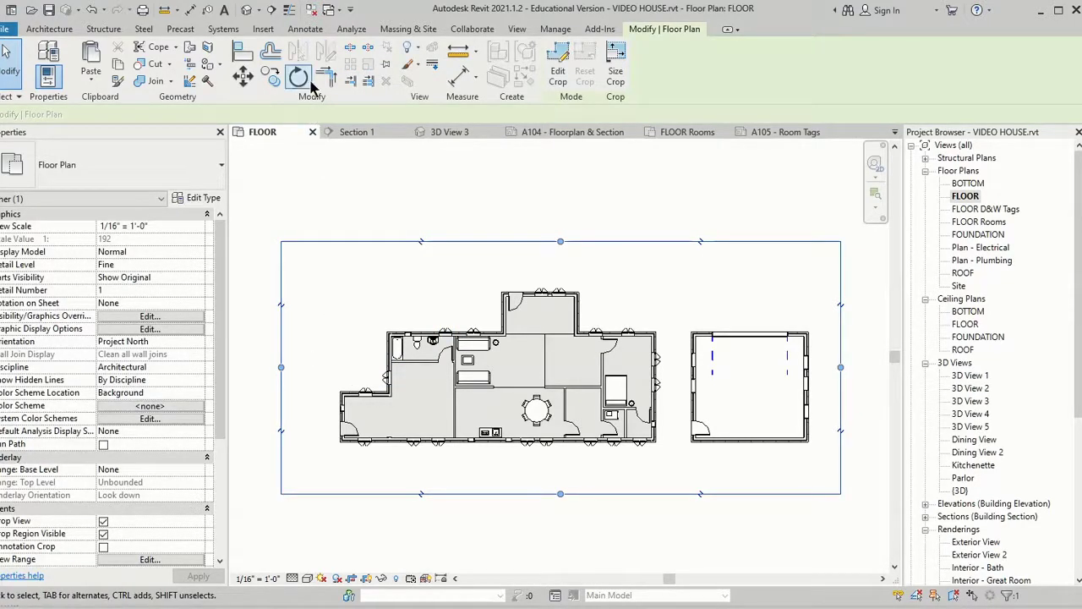
Step: Place aligned 10'-0" and 24'-6" dimensions across the top exterior walls
left_click(307, 30)
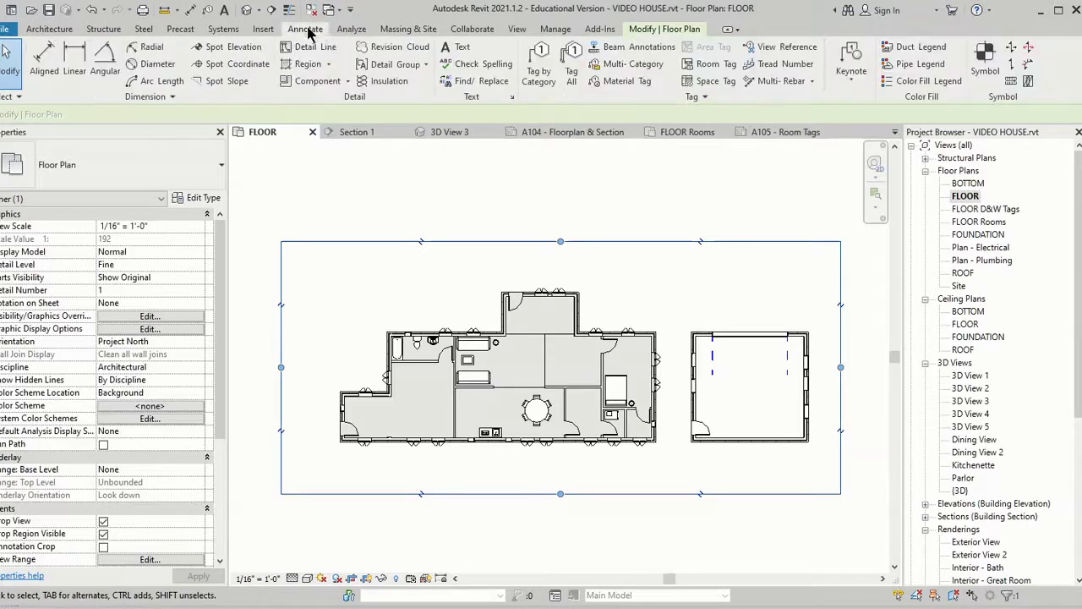
left_click(47, 54)
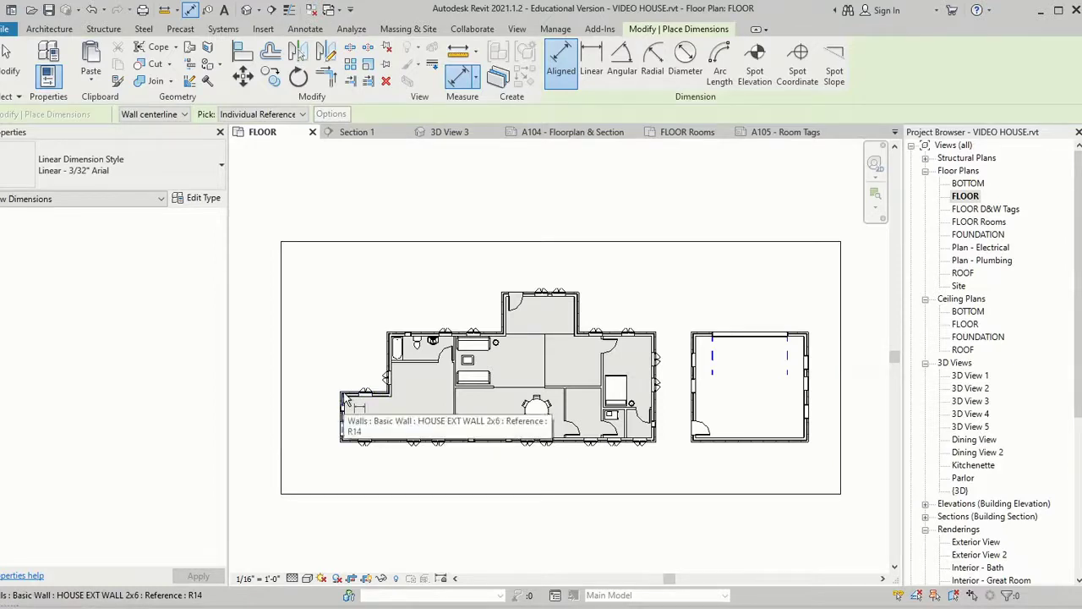
left_click(346, 401)
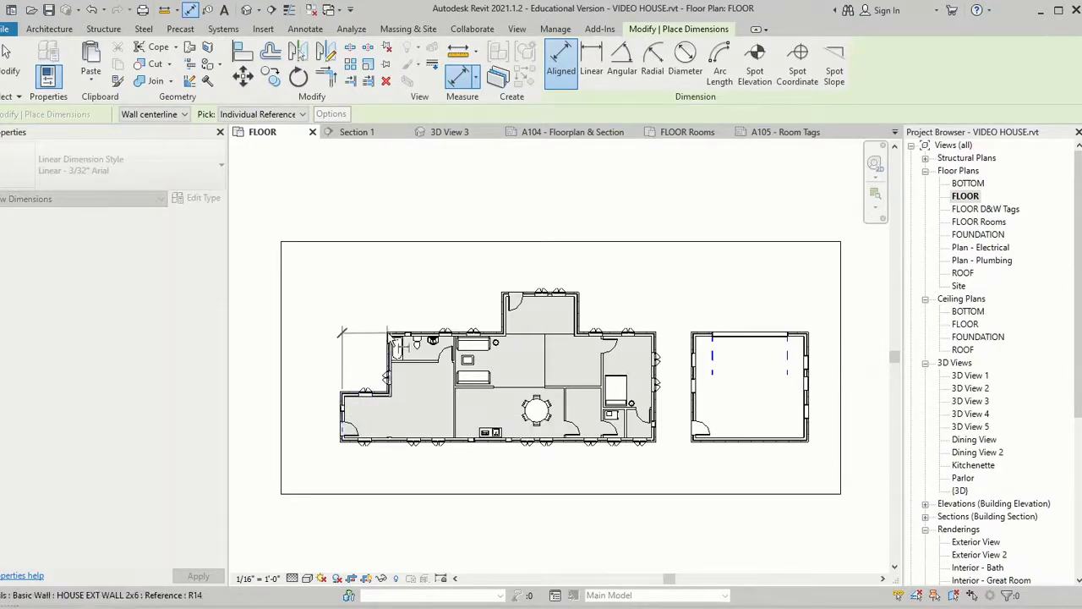
left_click(391, 338)
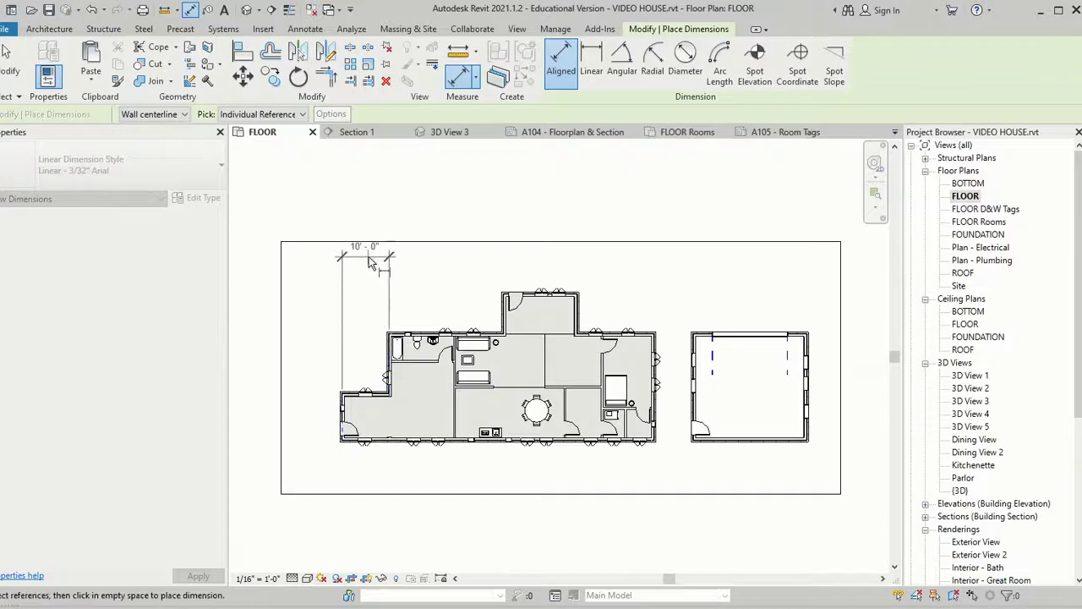
left_click(379, 271)
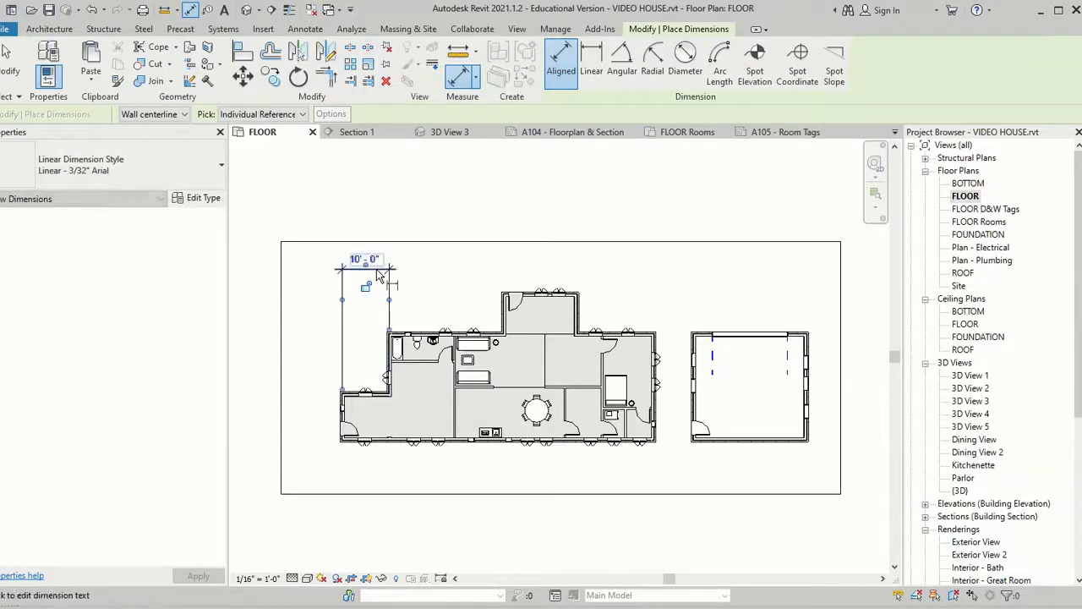
left_click(394, 353)
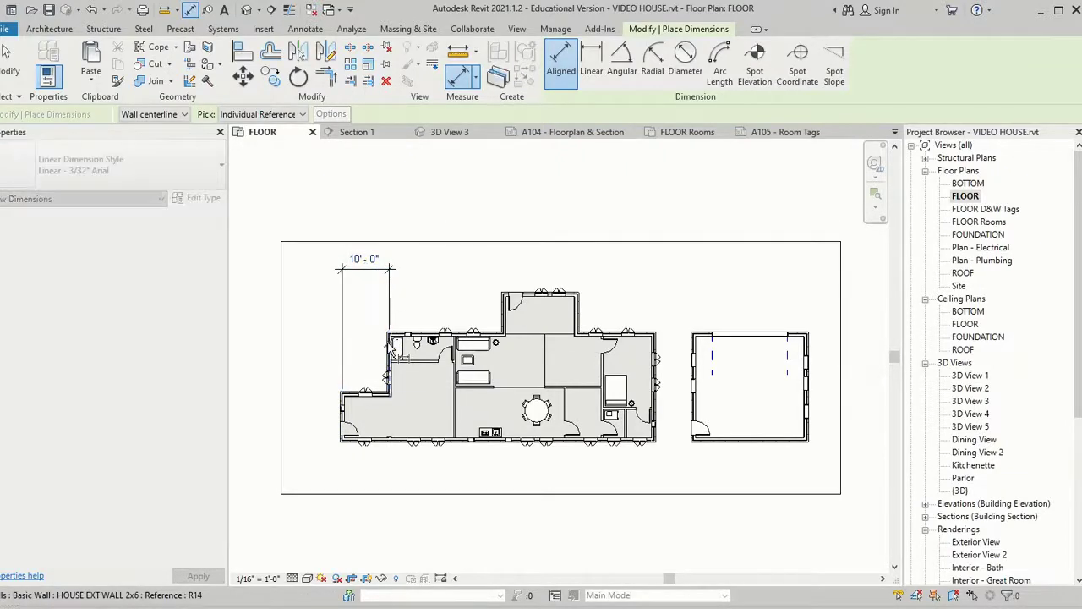
left_click(508, 315)
left_click(482, 272)
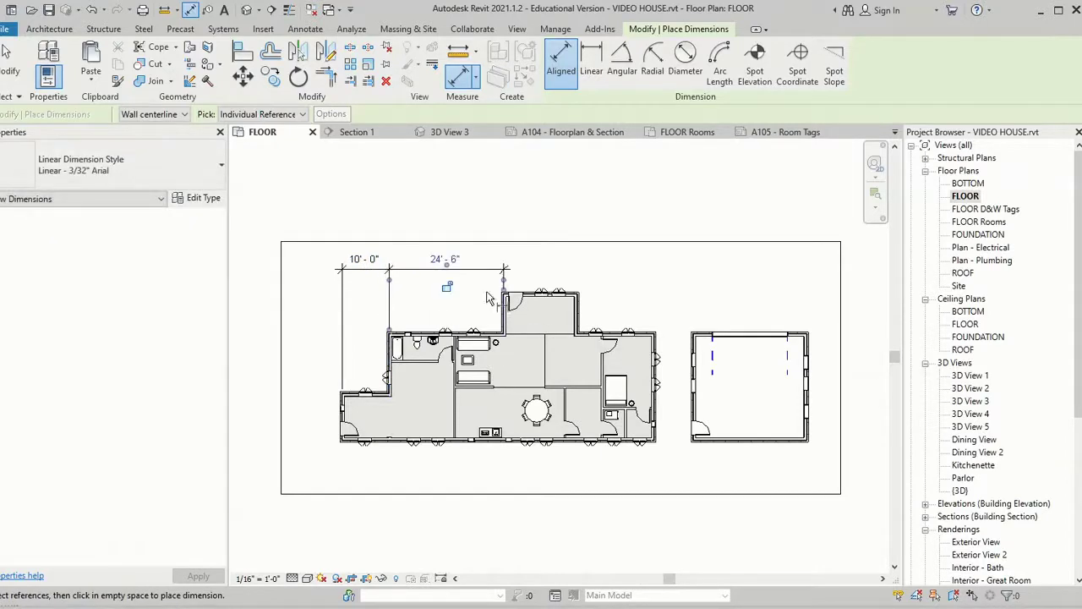
Step: Continue the top dimension string with 15'-6" and 16'-6" spans
key("Escape")
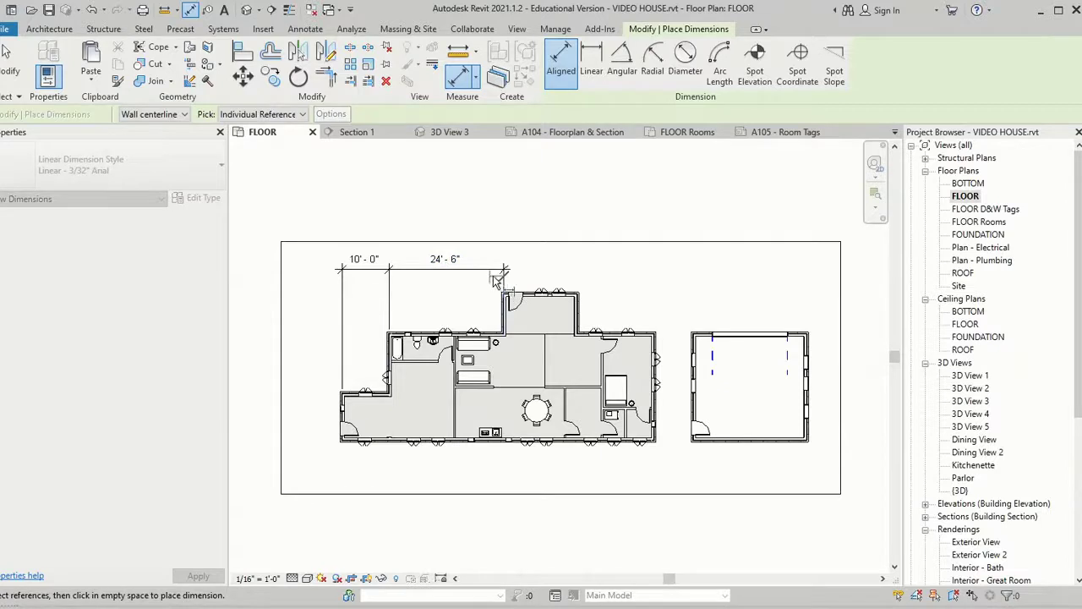
left_click(580, 314)
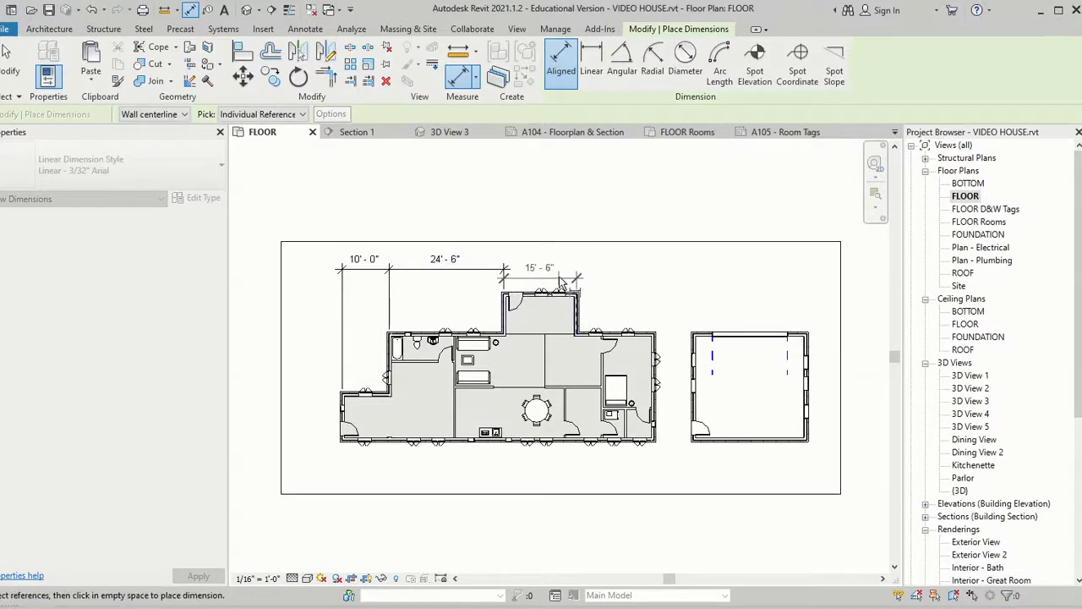
left_click(558, 275)
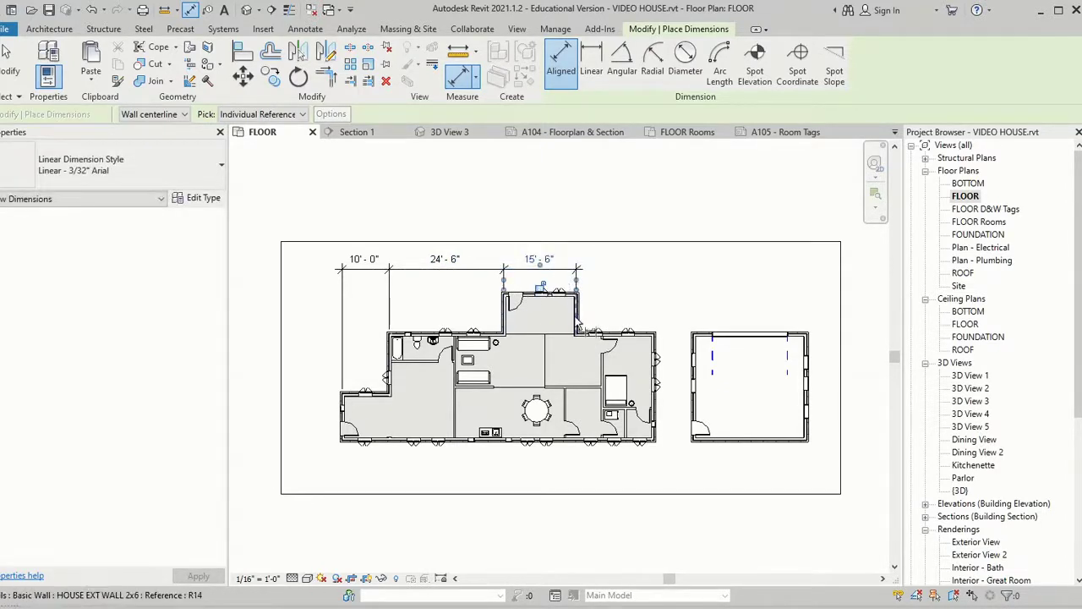
key("Escape")
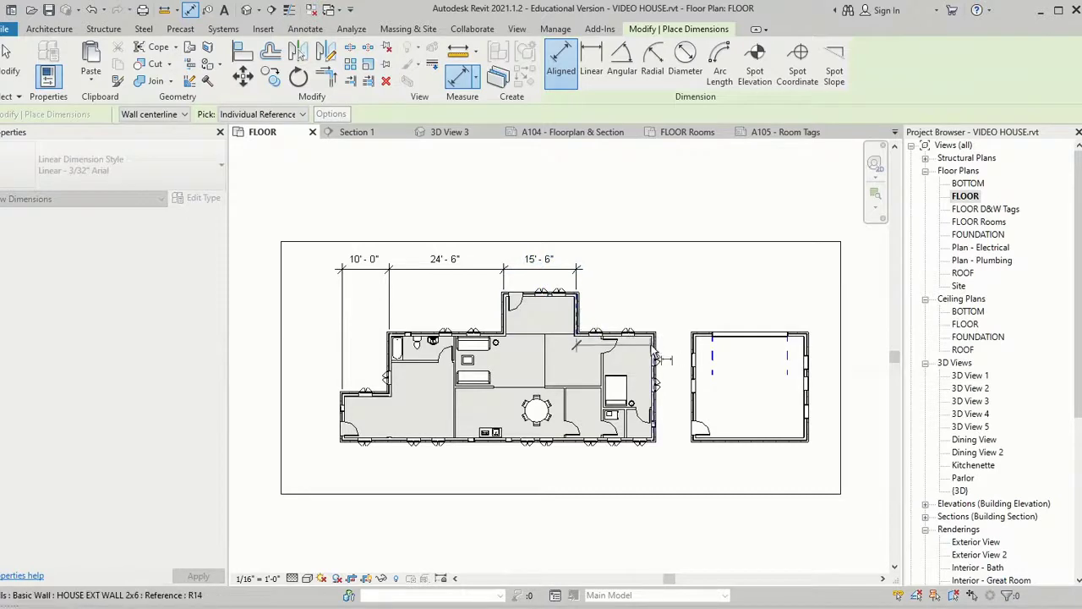
left_click(658, 351)
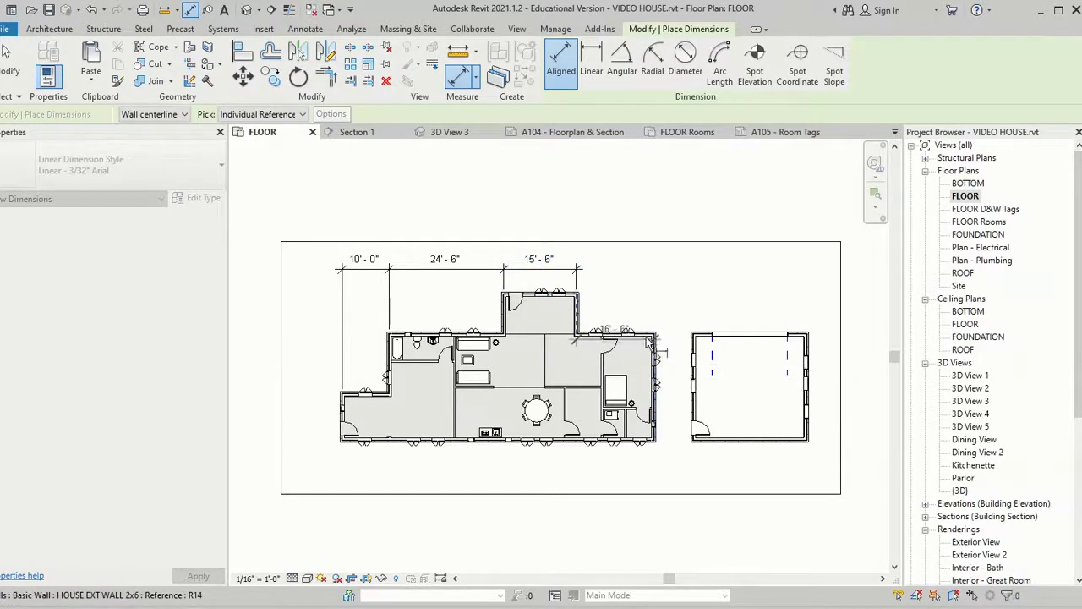
left_click(636, 278)
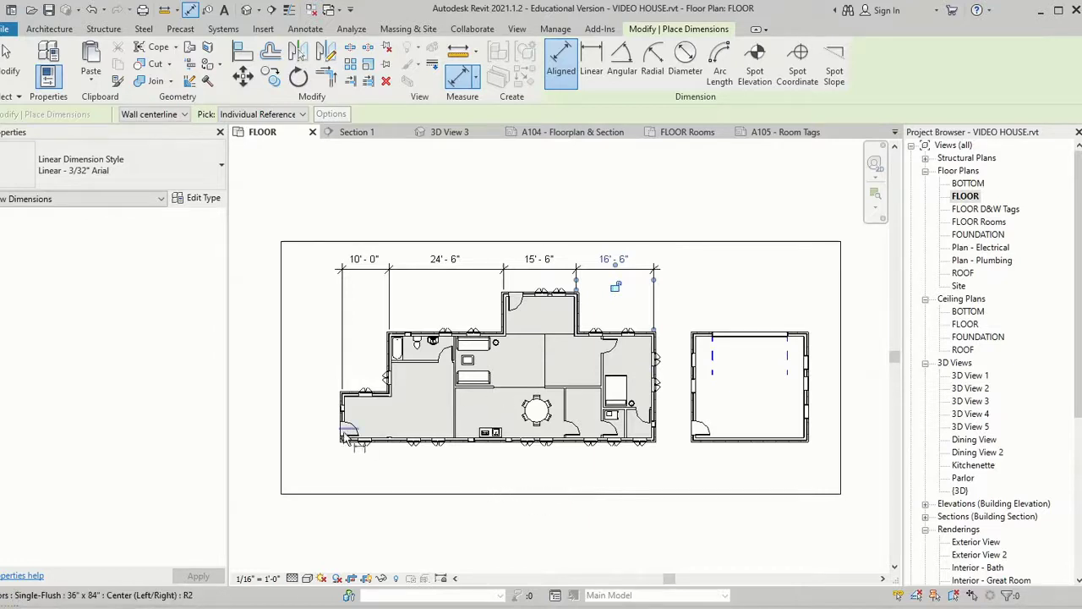
Step: Add a vertical 9'-9" dimension along the plan's left wall, then hide the crop region
scroll(355, 448, "up", 5)
scroll(355, 449, "down", 4)
key("Escape")
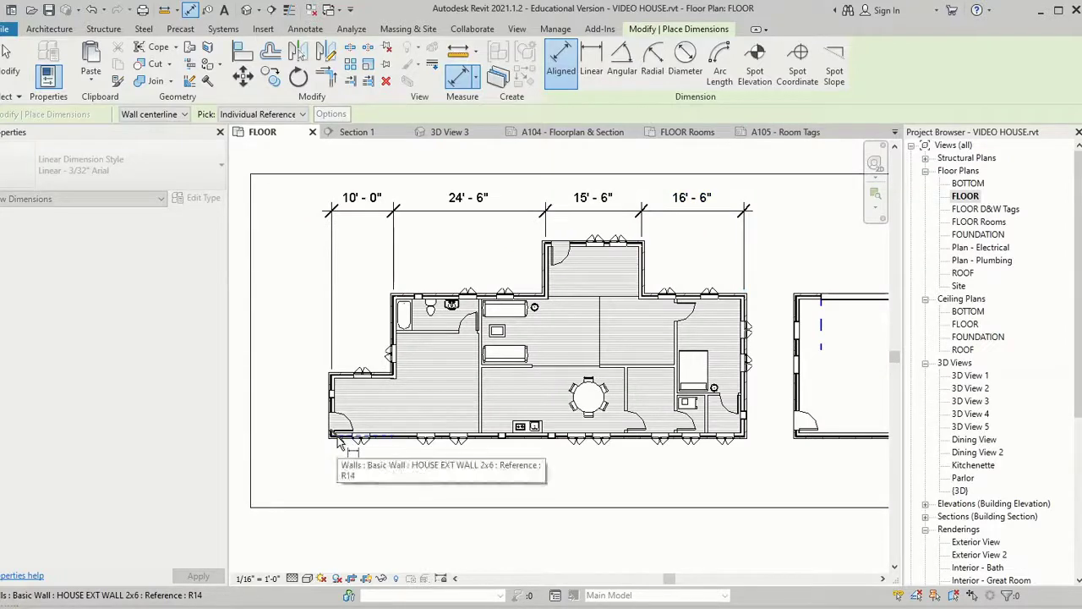
left_click(348, 377)
left_click(335, 433)
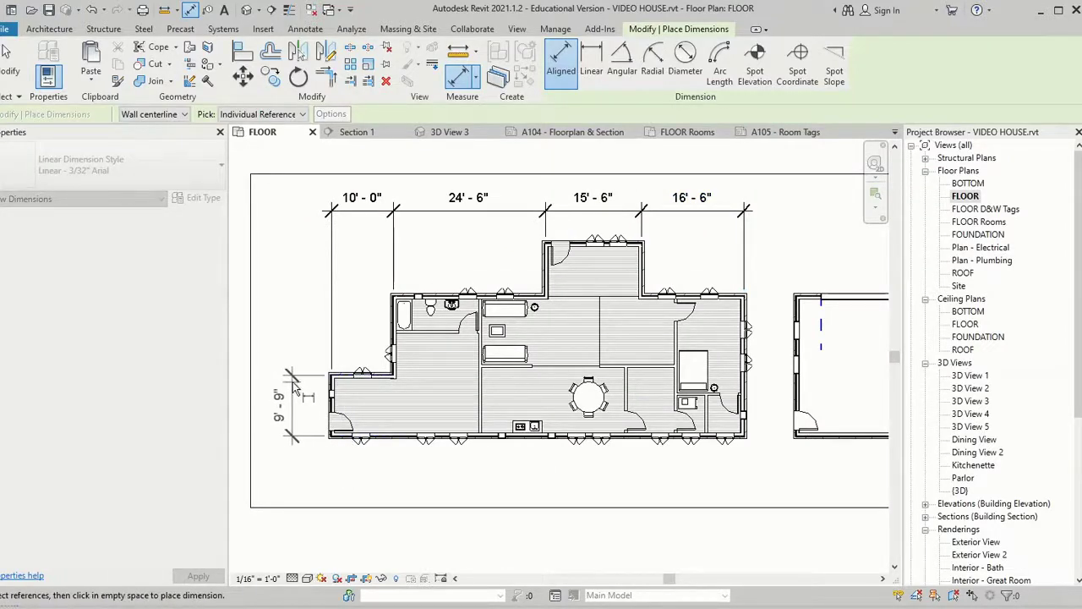
left_click(294, 388)
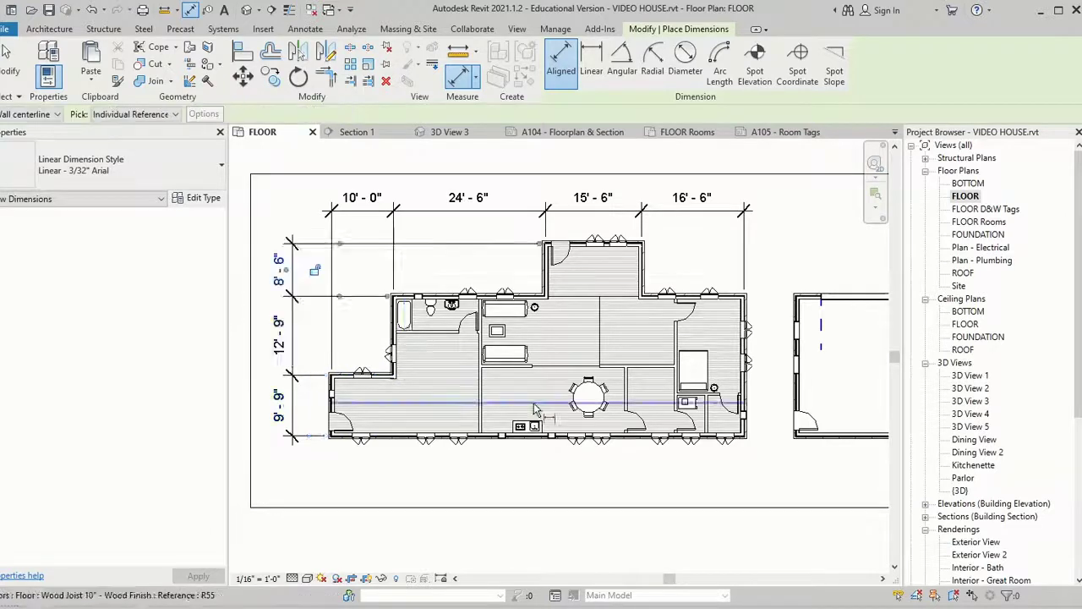
scroll(538, 410, "down", 2)
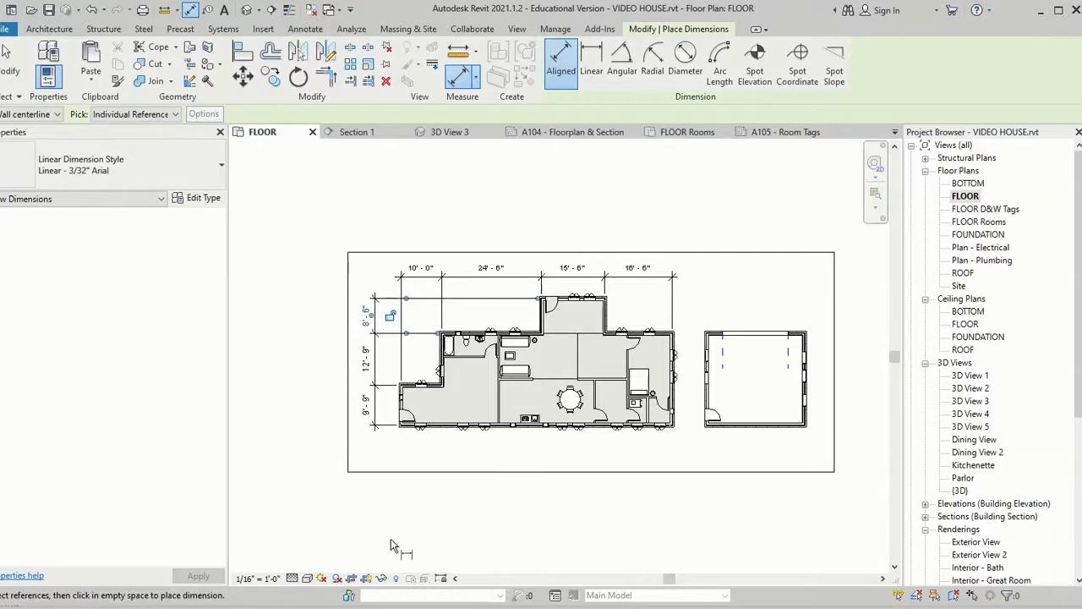
left_click(366, 579)
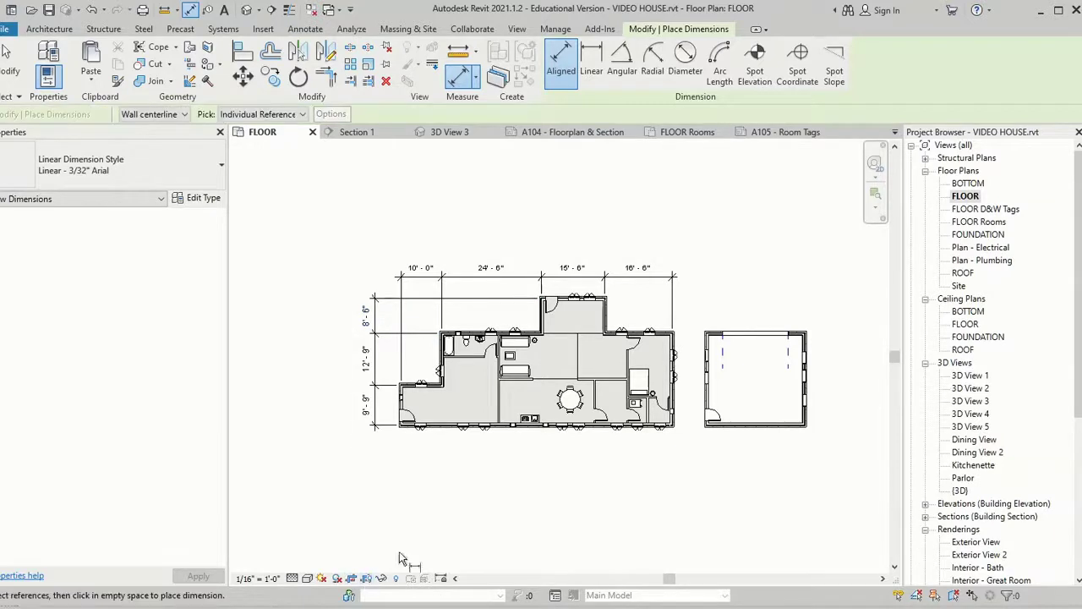
Step: Open sheet A104 and nudge the floor plan viewport slightly on the sheet
scroll(1021, 465, "down", 3)
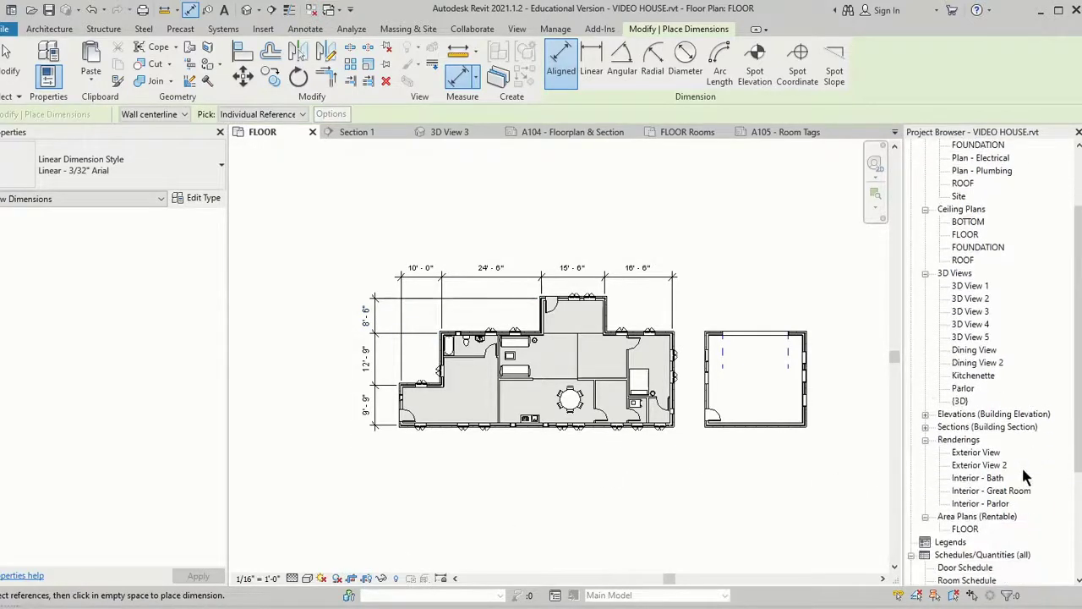
scroll(1021, 474, "down", 3)
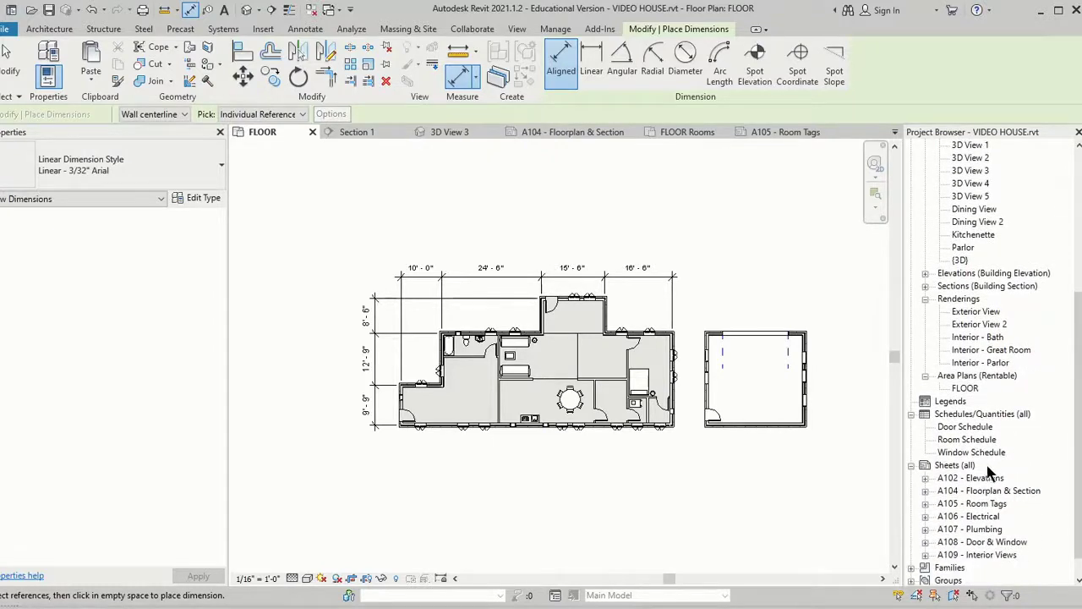
double_click(987, 493)
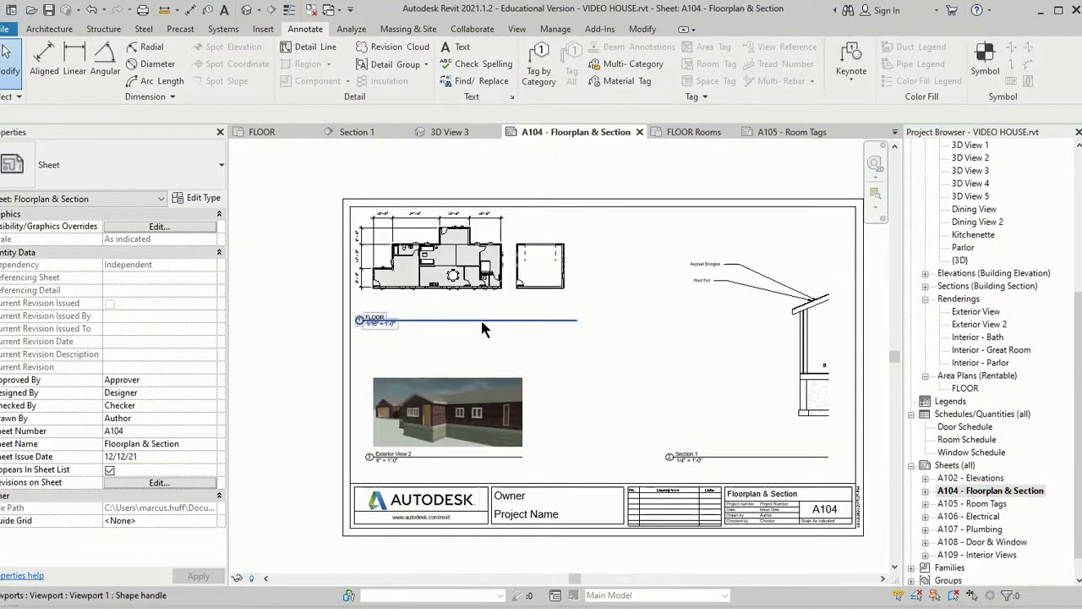
left_click(427, 265)
mouse_move(427, 266)
left_mouse_down()
mouse_move(453, 275)
mouse_move(422, 250)
mouse_move(423, 260)
left_mouse_up()
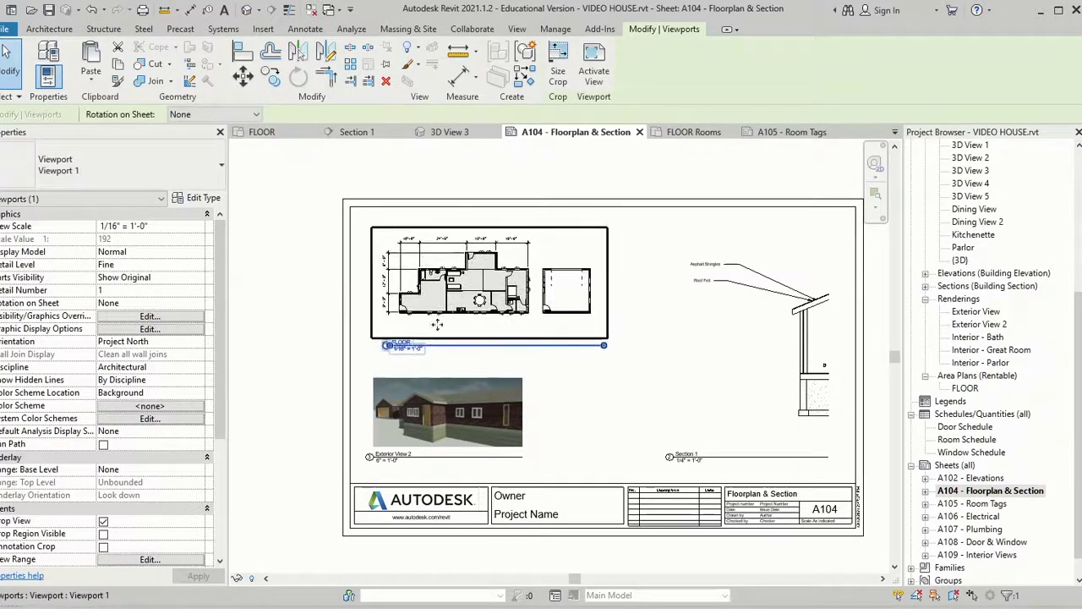
Step: Shift the Exterior View 2 viewport slightly to the right and deselect it
left_click(452, 398)
left_click_drag(452, 398, 474, 398)
left_click(285, 181)
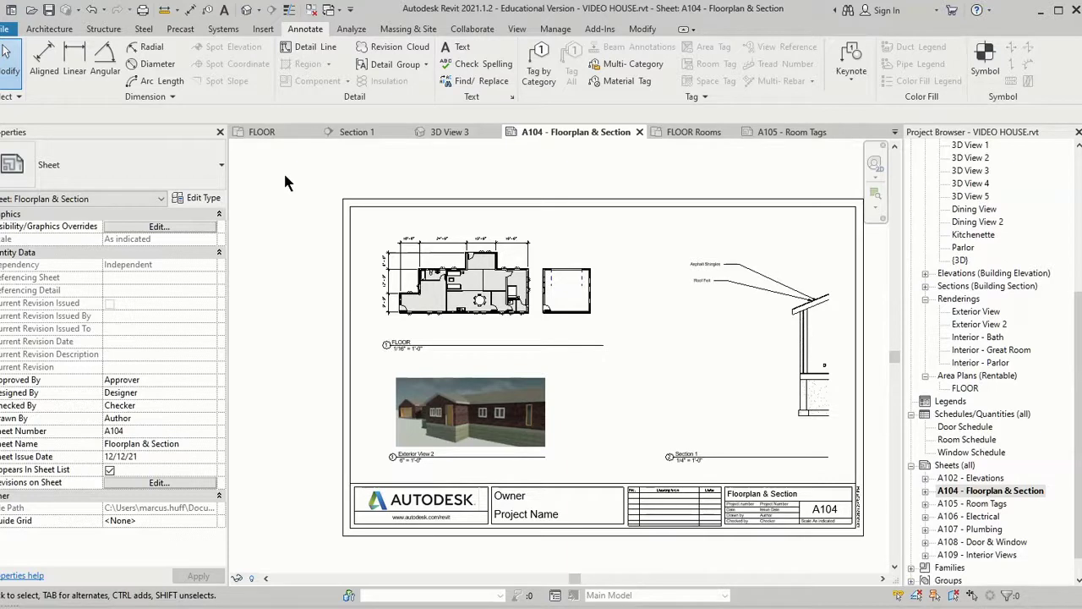
Step: In the Print dialog, choose Microsoft Print to PDF and combine selected sheets into a single file
left_click(10, 32)
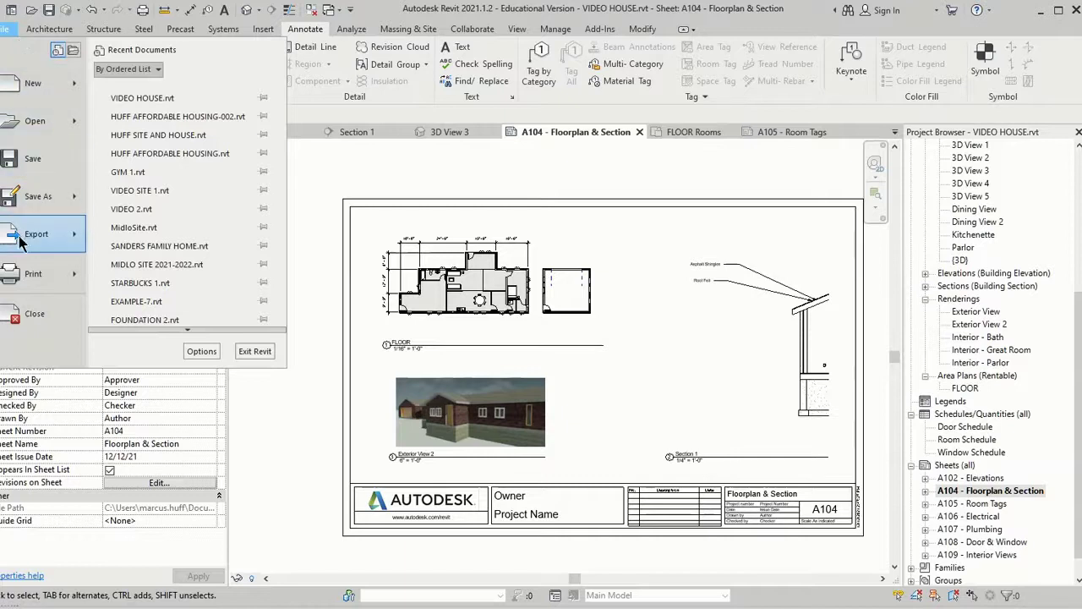
left_click(27, 282)
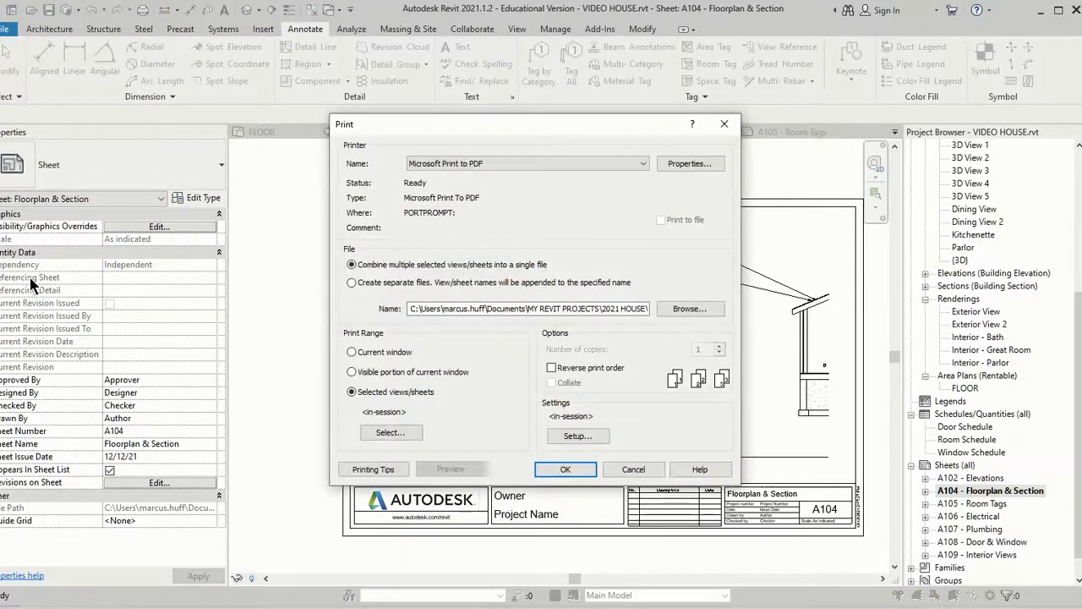
left_click(468, 162)
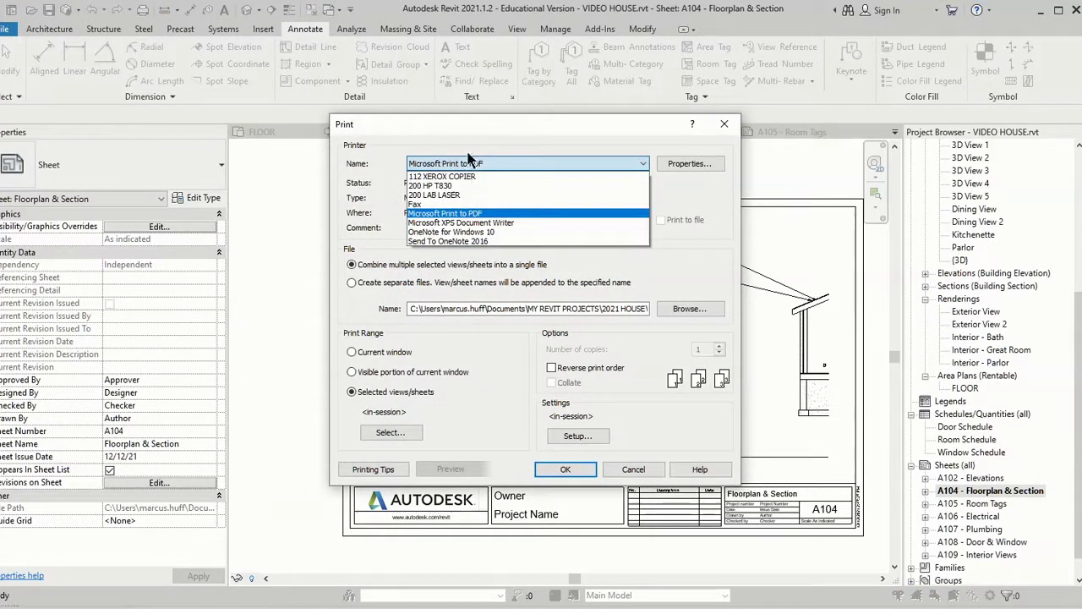
left_click(448, 127)
left_click_drag(408, 118, 245, 49)
left_click(335, 95)
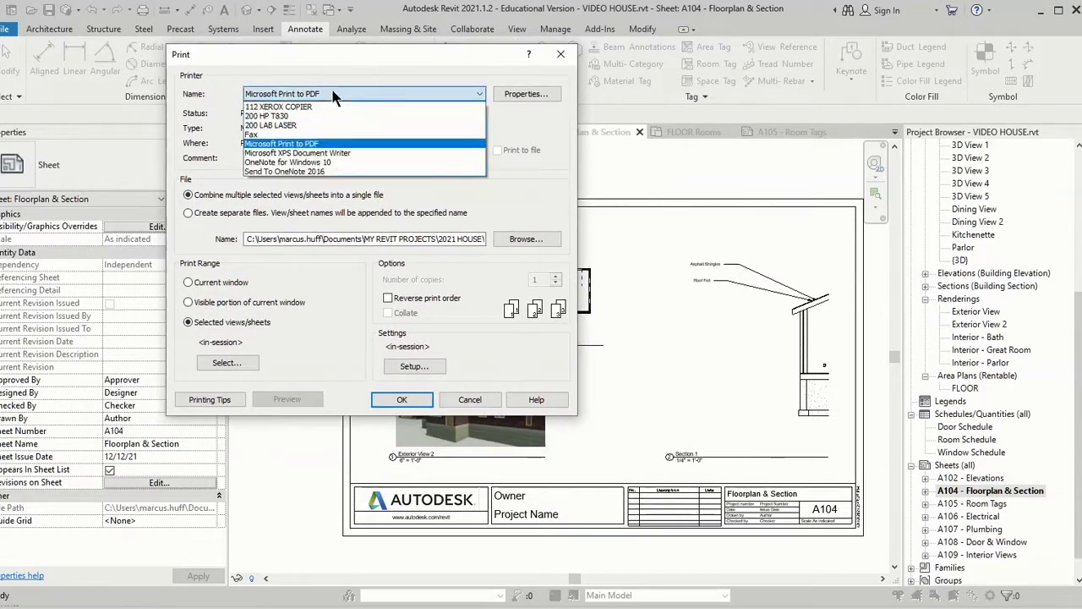
left_click(322, 145)
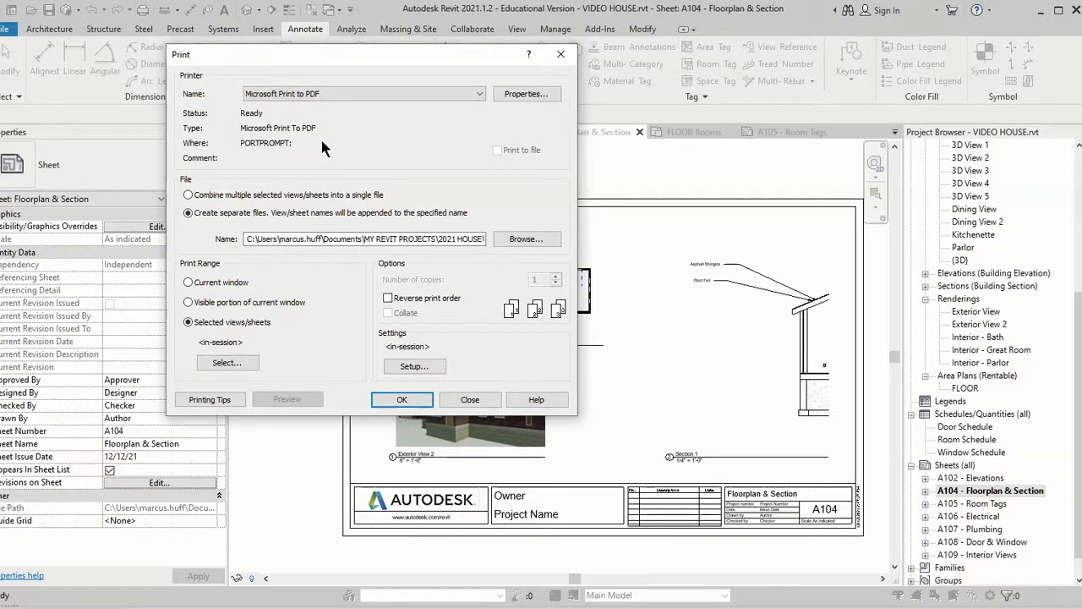
left_click(188, 195)
Step: Browse to the 2021 HOUSE folder and name the output file 'Exported PDF'
left_click(527, 239)
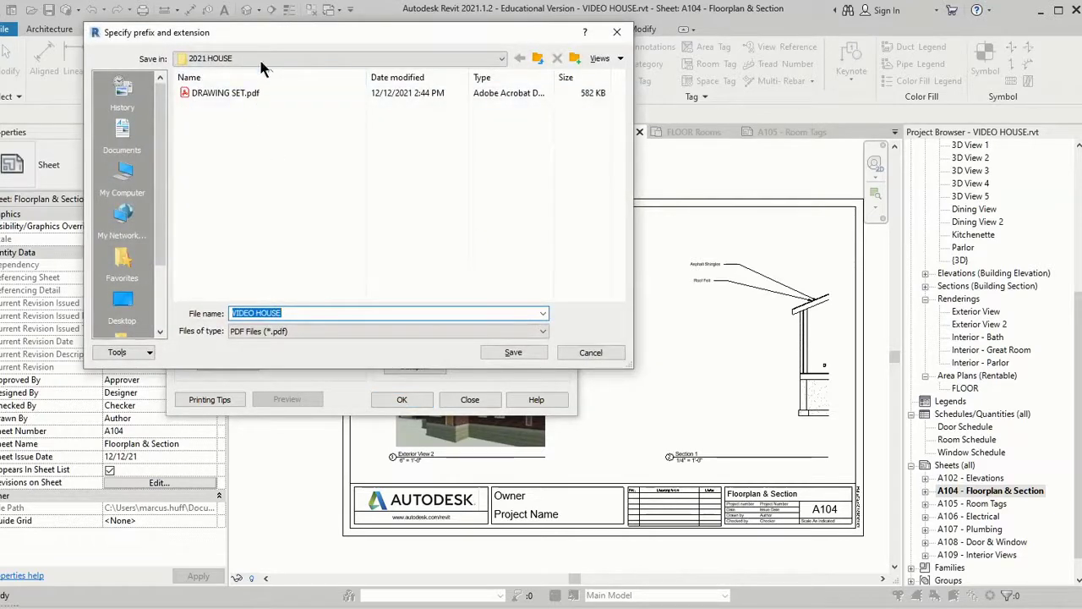
left_click(262, 58)
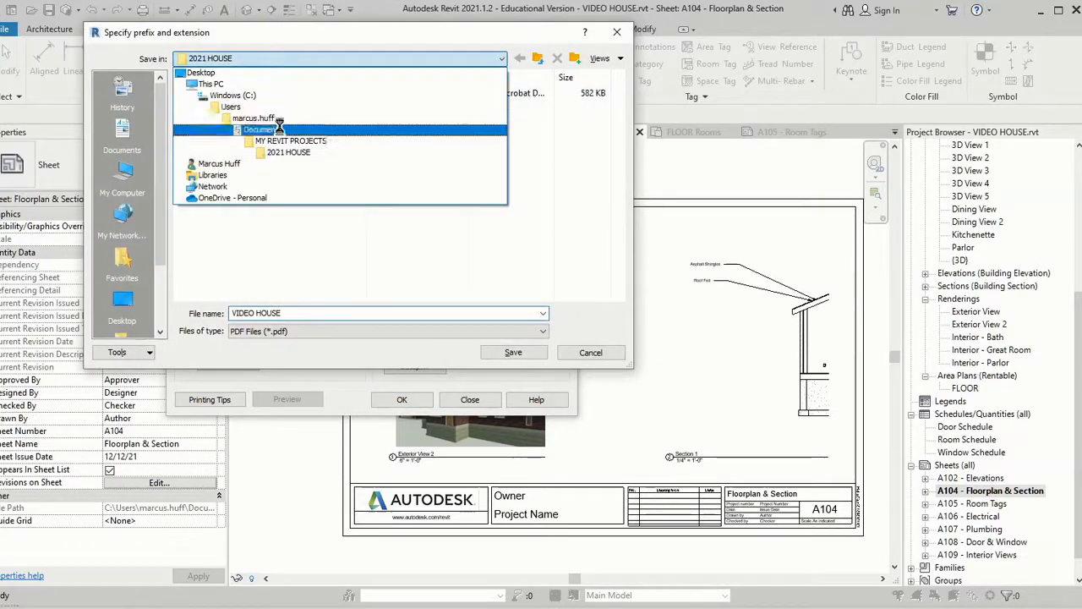
left_click(290, 152)
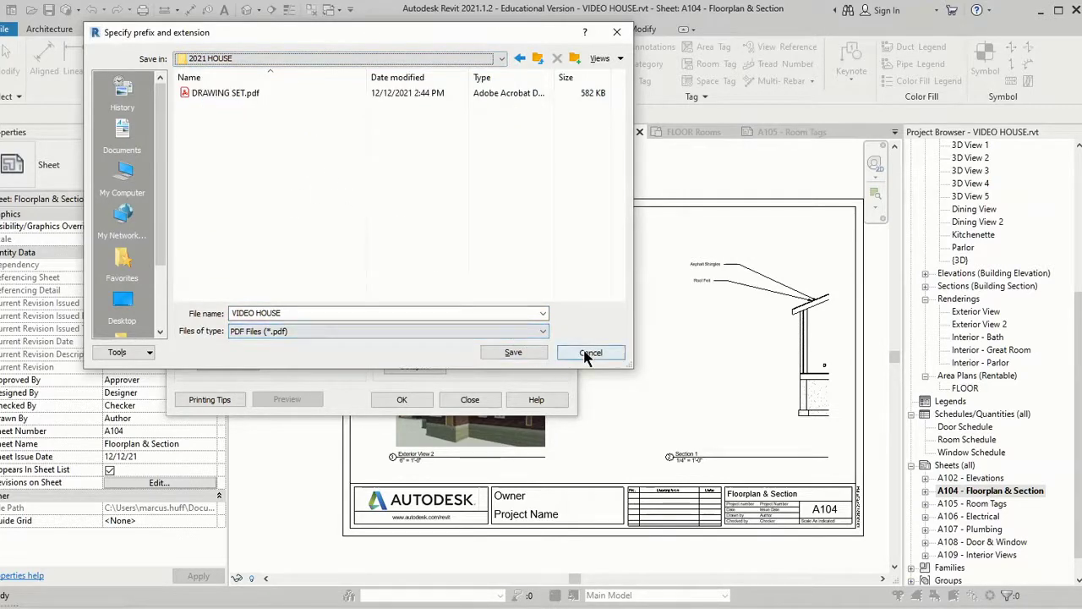
left_click(318, 311)
type("Exported PDF")
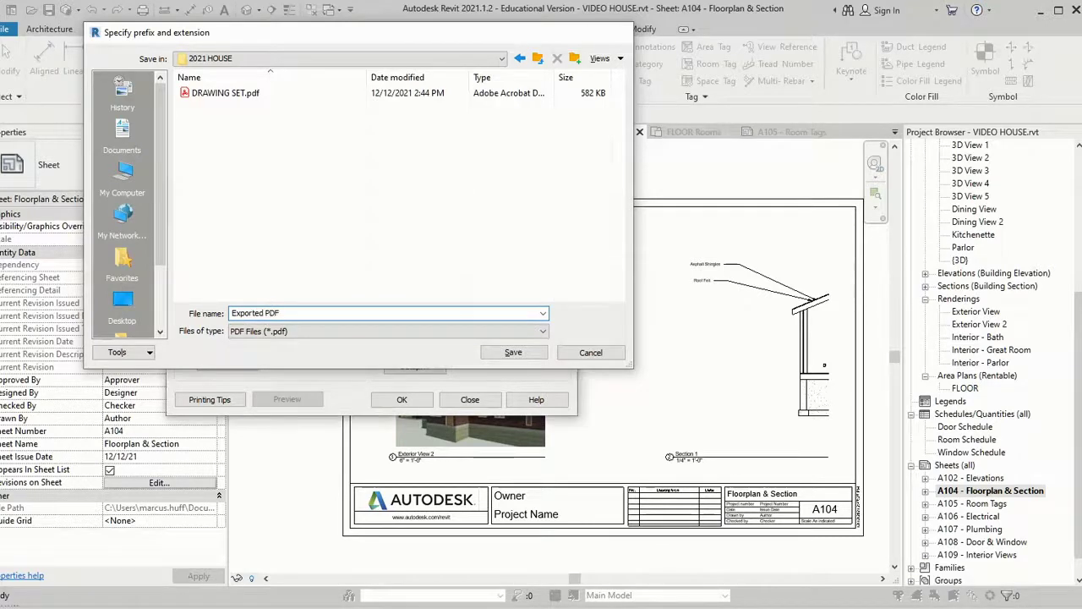
key("Return")
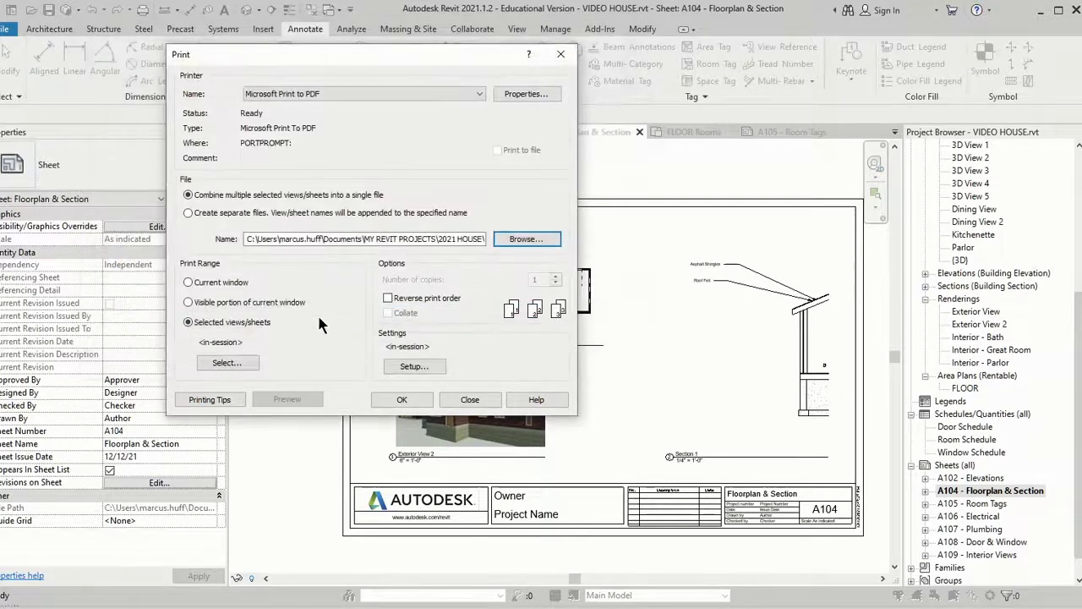
Step: In the View/Sheet Set list, toggle sheets A102 and A104 through A107
left_click(258, 326)
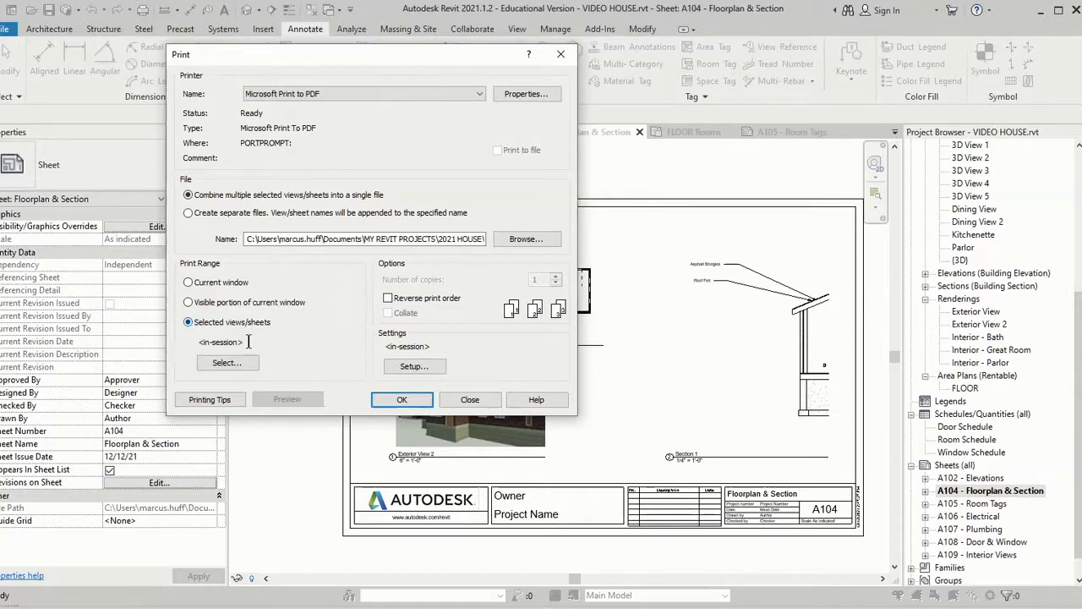
left_click(246, 368)
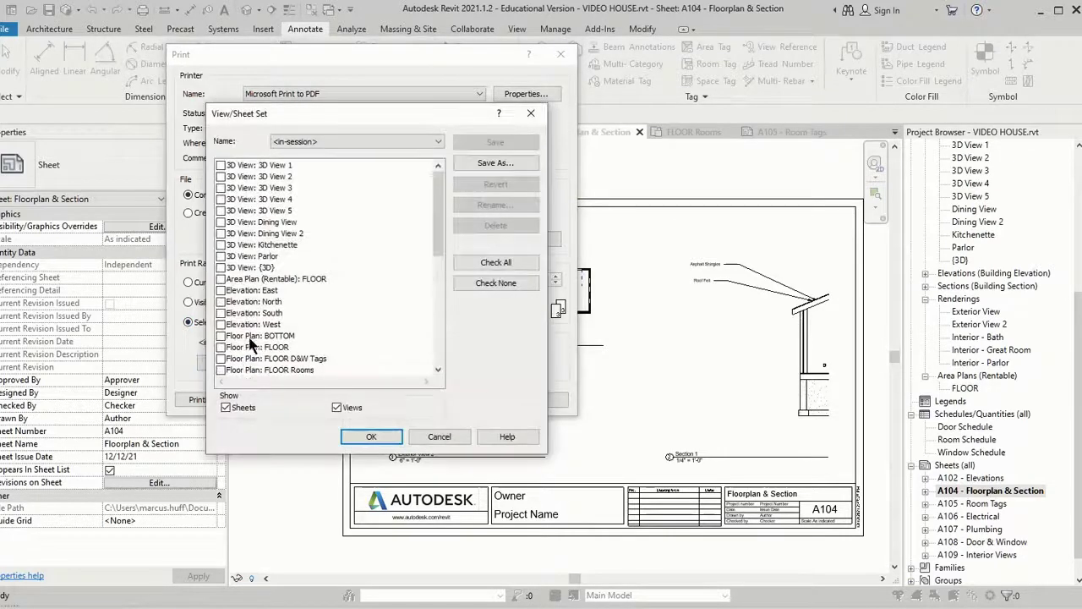
scroll(287, 254, "down", 10)
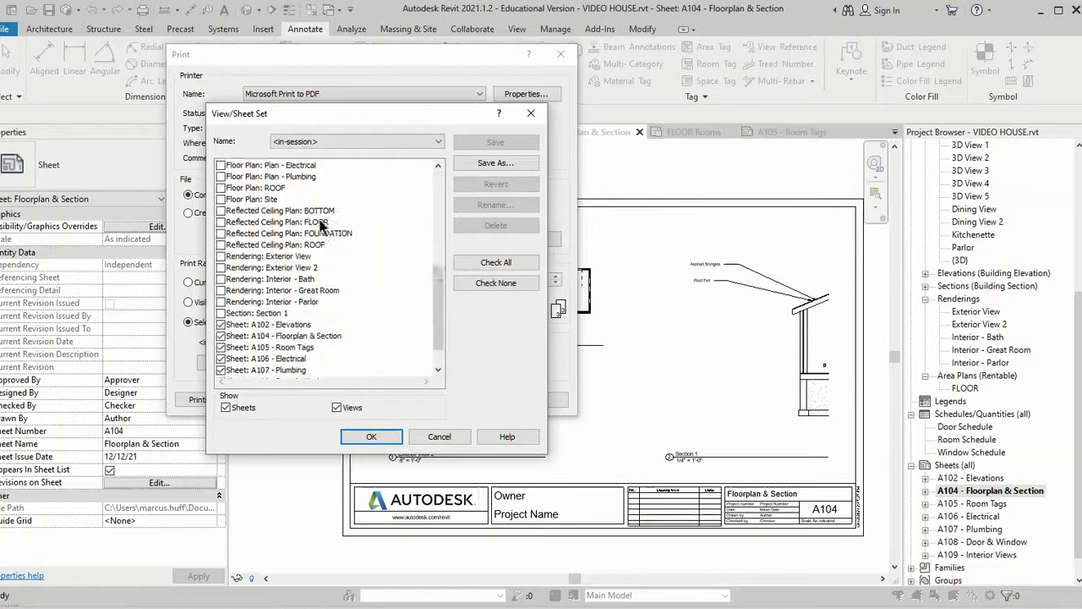
left_click(220, 279)
left_click(221, 290)
left_click(221, 302)
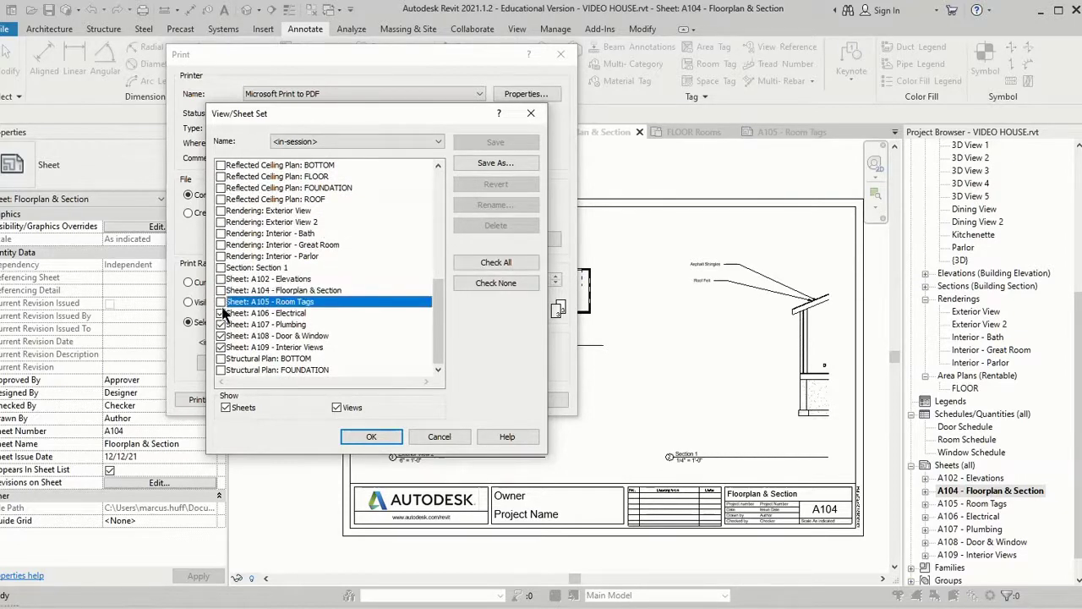
left_click(221, 313)
left_click(220, 325)
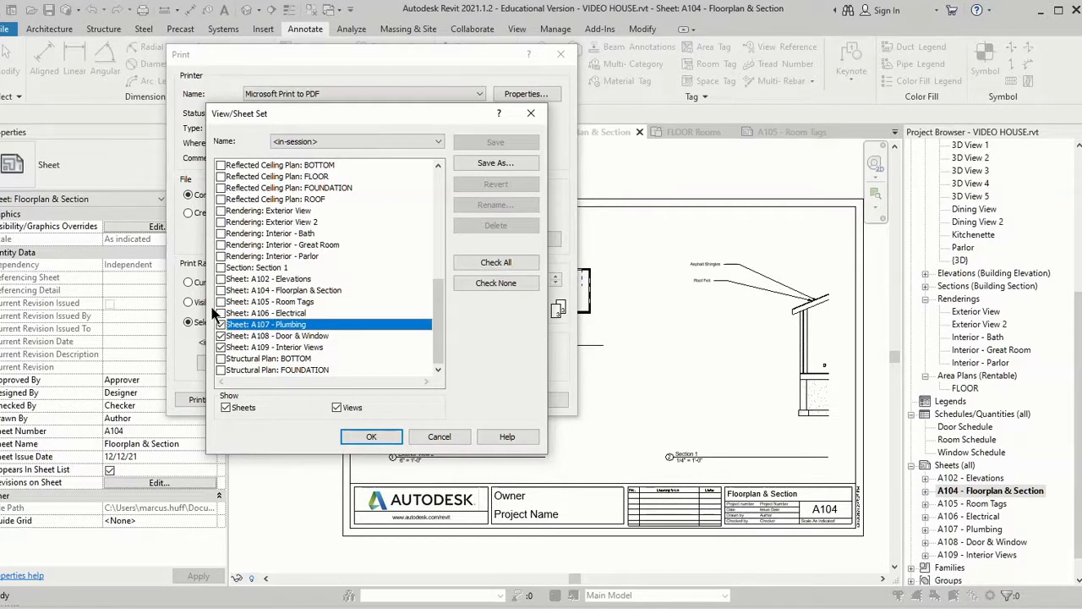
Step: Re-include A106, A105, A104 and A102, and confirm the A102, A104–A109 sheet set
left_click(220, 313)
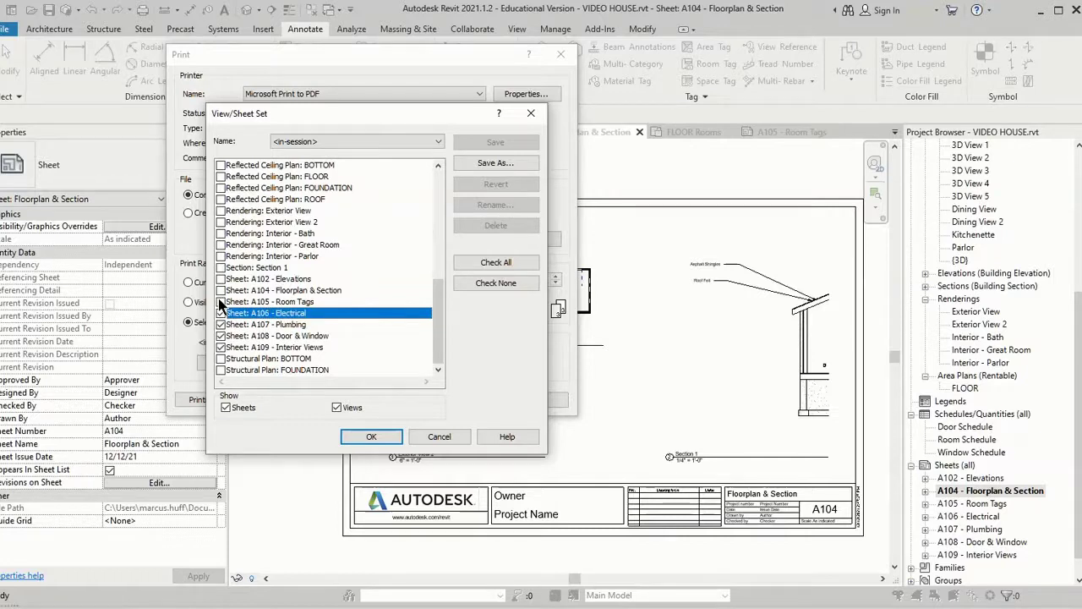
left_click(221, 302)
left_click(220, 291)
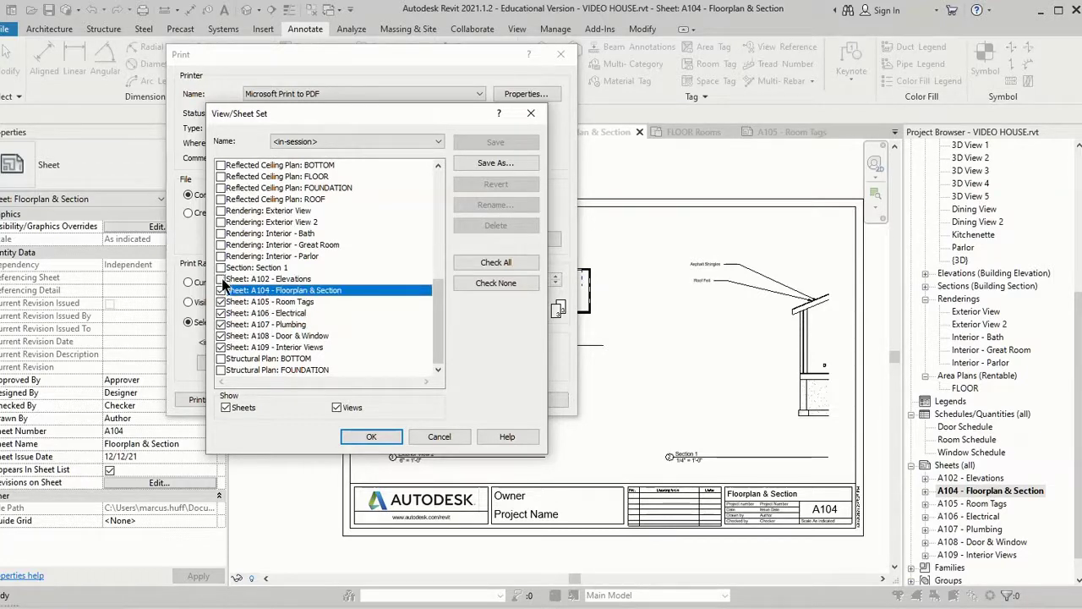
left_click(221, 279)
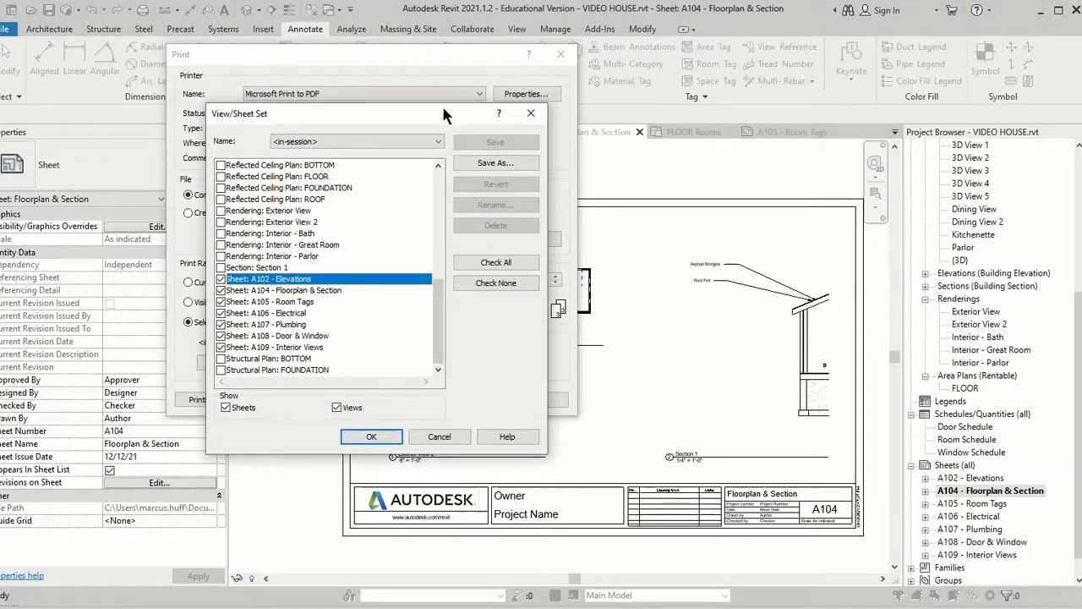
left_click(364, 435)
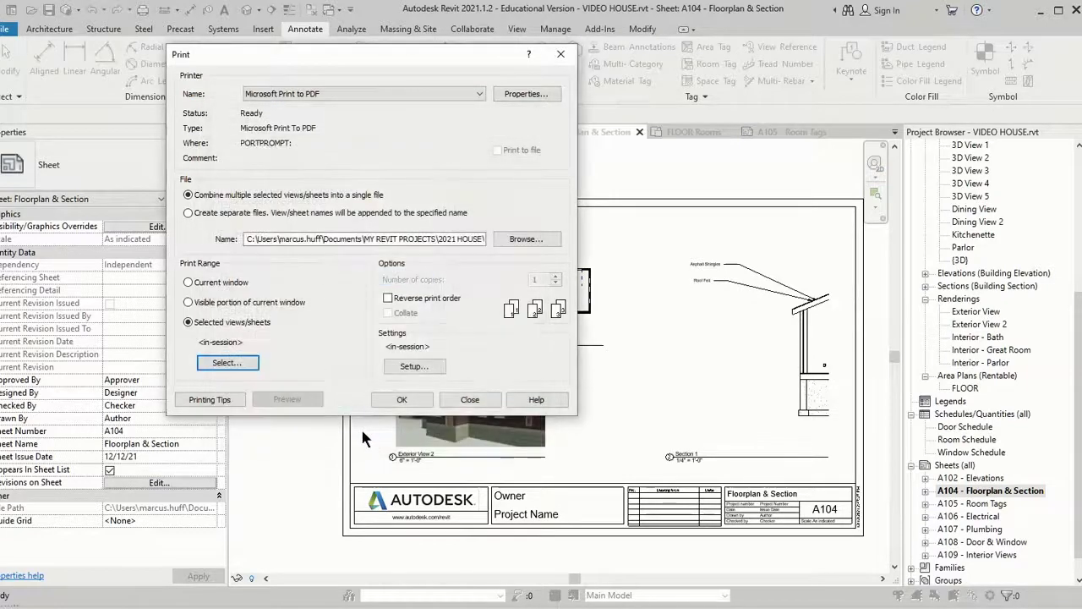
Step: Keep the print setup at Tabloid paper, landscape, fit to page, after briefly trying Letter
left_click(419, 362)
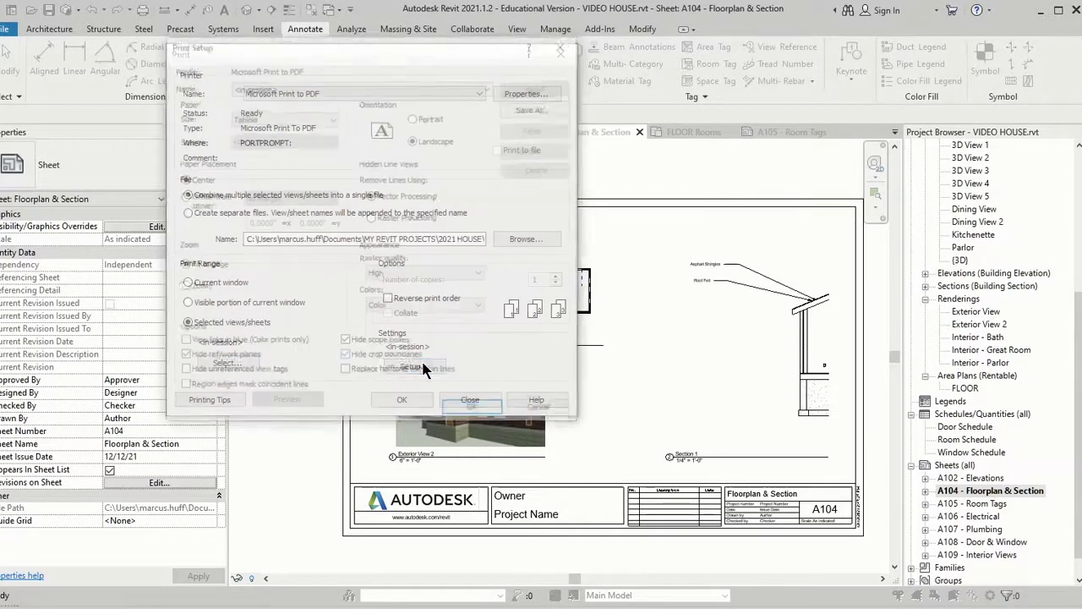
left_click(304, 118)
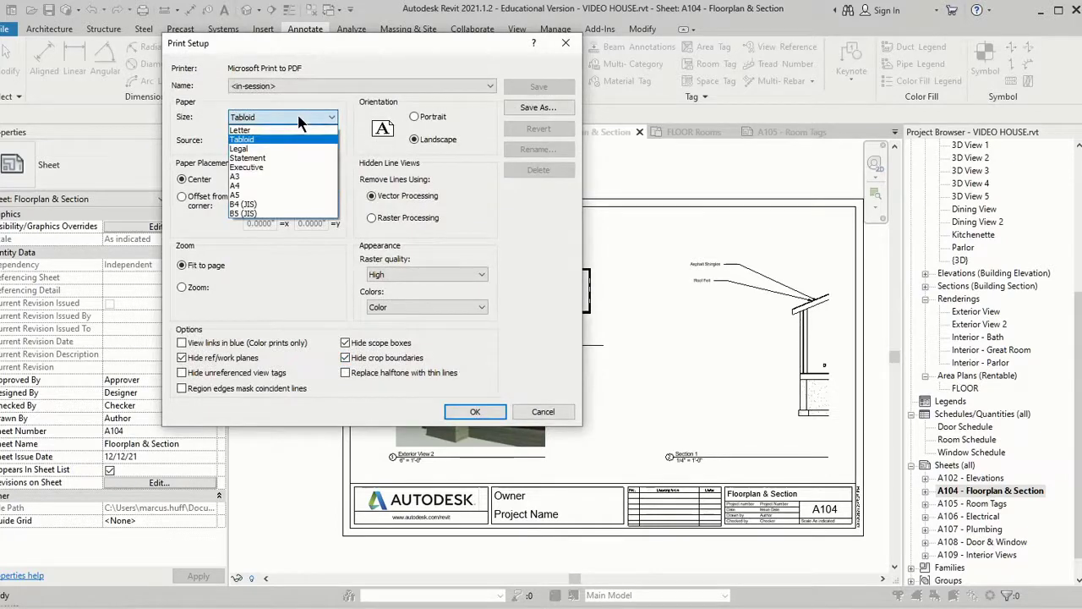
left_click(301, 131)
left_click(298, 123)
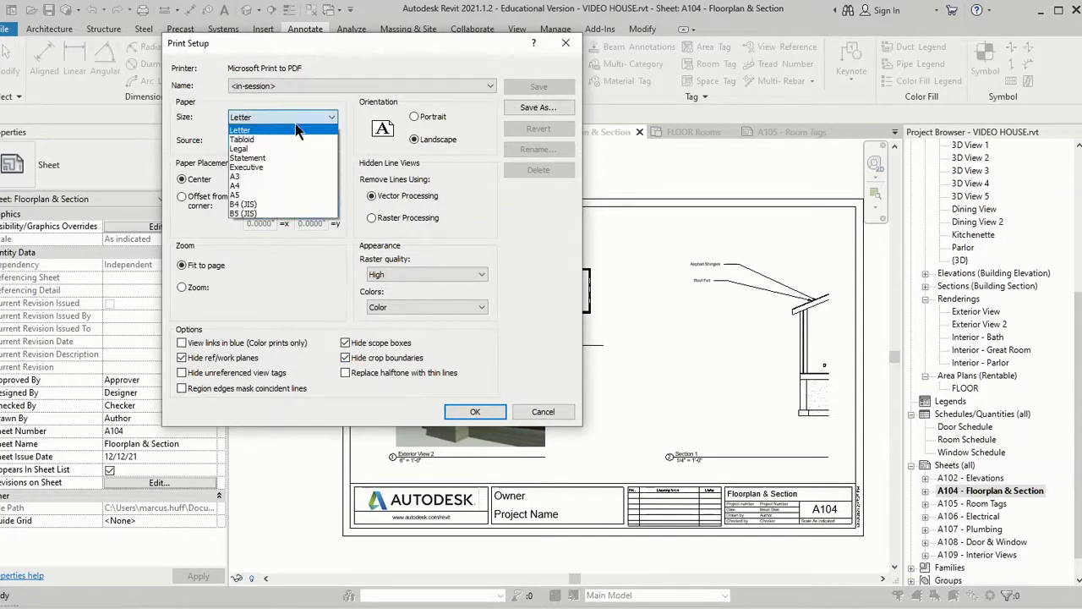
left_click(300, 144)
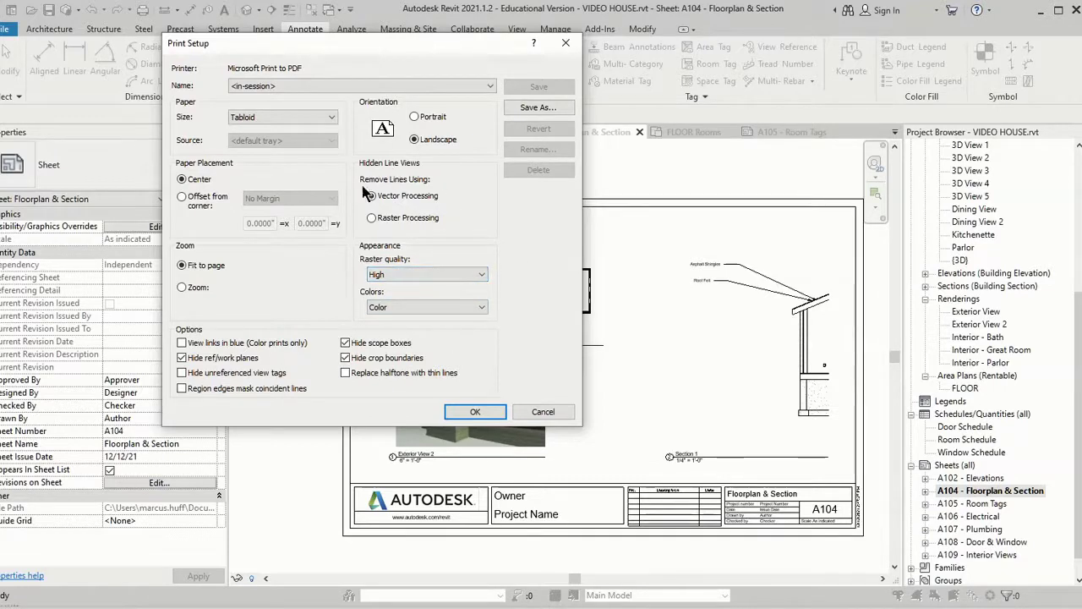
left_click(474, 413)
Step: Print the set to PDF as 'Exported PDF Drawing' in Documents > MY REVIT PROJECTS > 2021 HOUSE
left_click(402, 399)
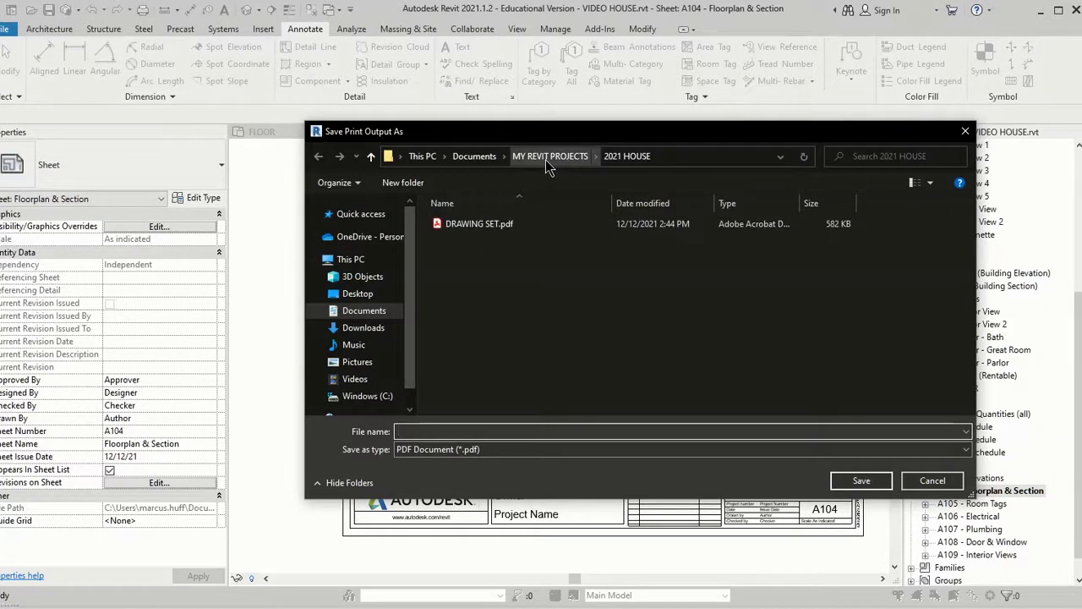
left_click(476, 158)
scroll(503, 317, "down", 3)
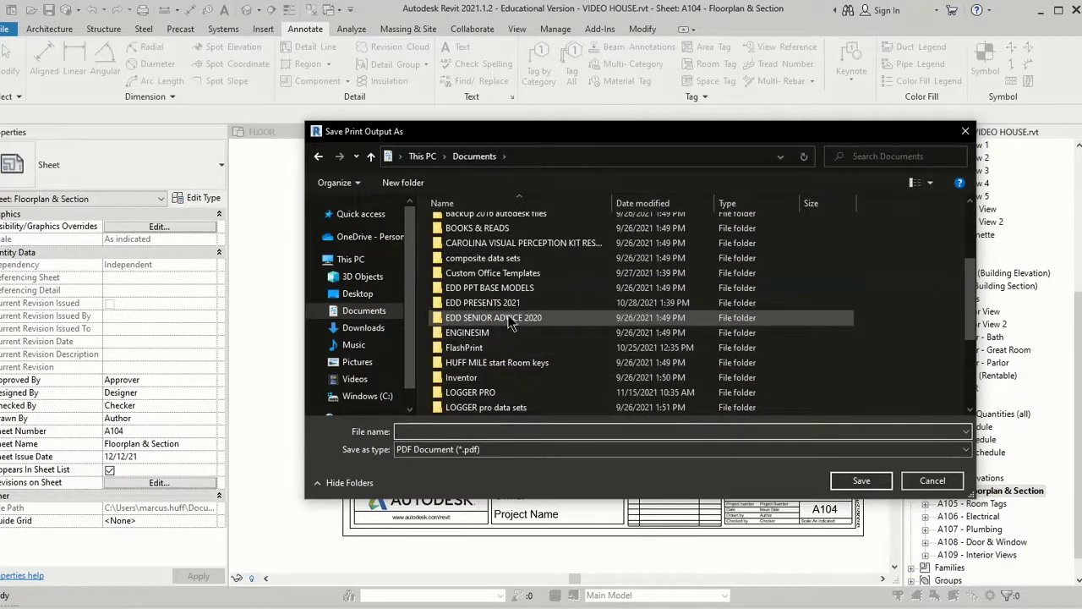
scroll(514, 316, "down", 3)
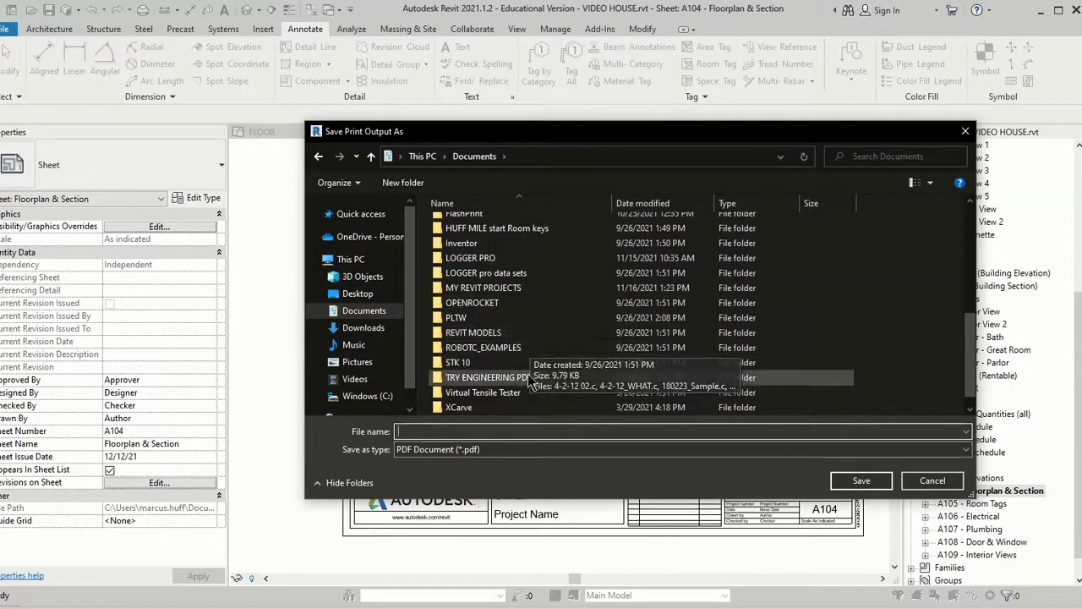
scroll(513, 377, "down", 1)
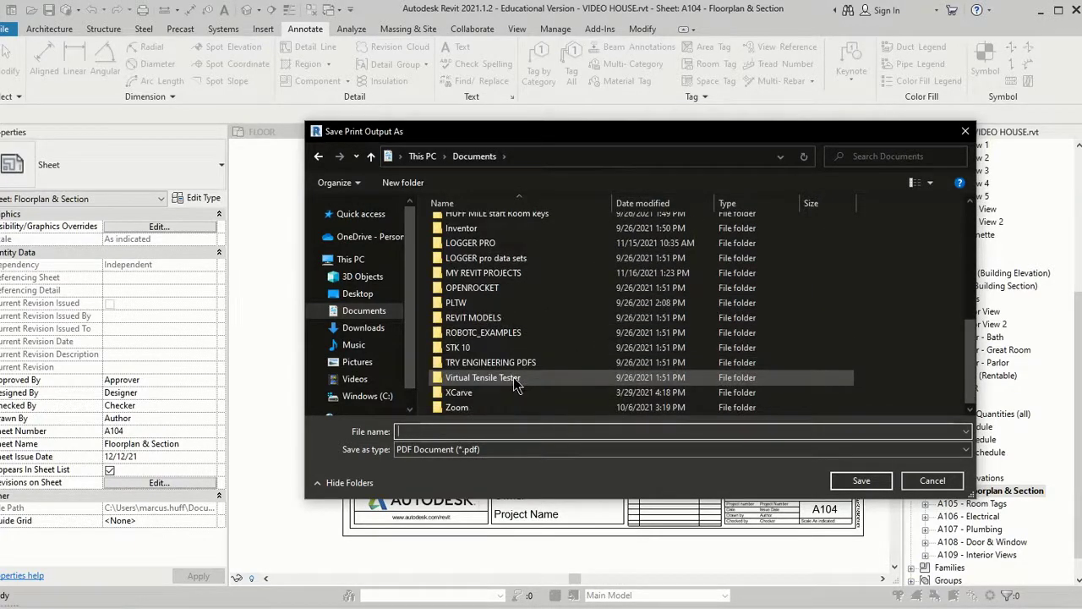
left_click(510, 274)
double_click(510, 273)
double_click(494, 245)
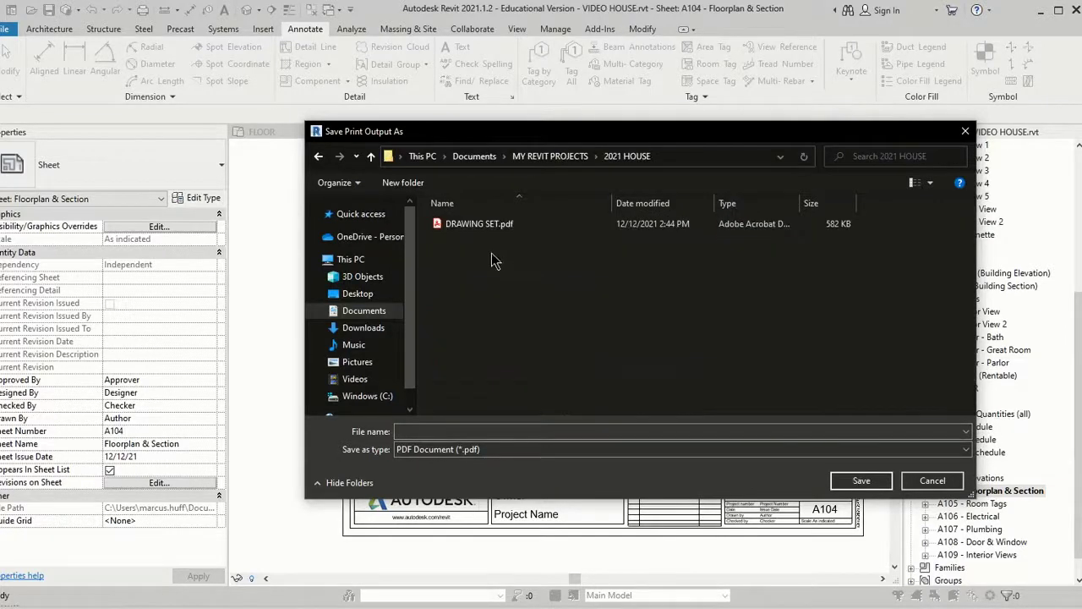
left_click(530, 432)
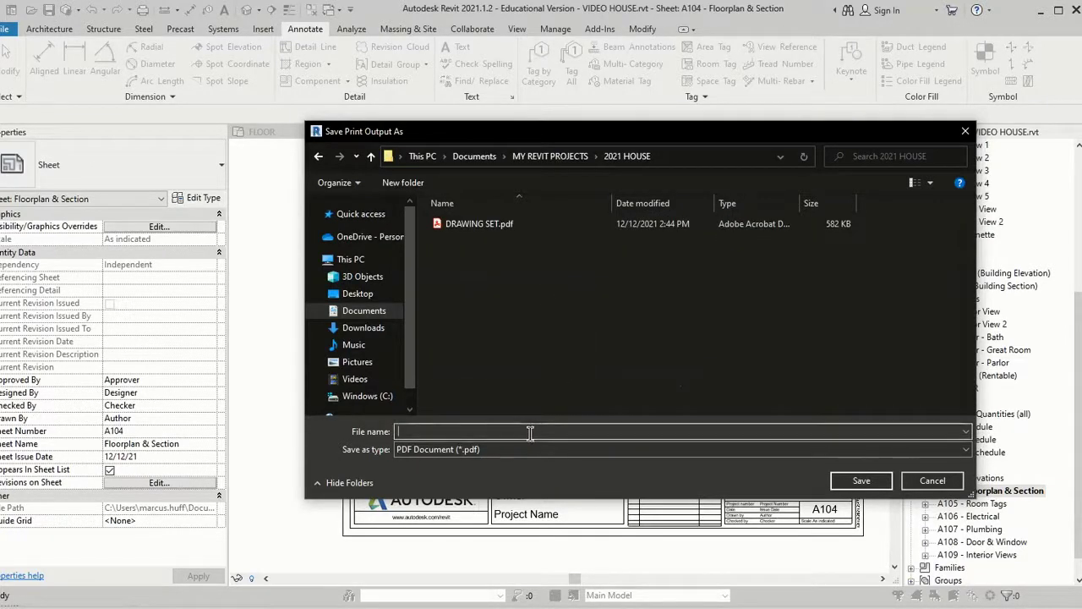
type("E")
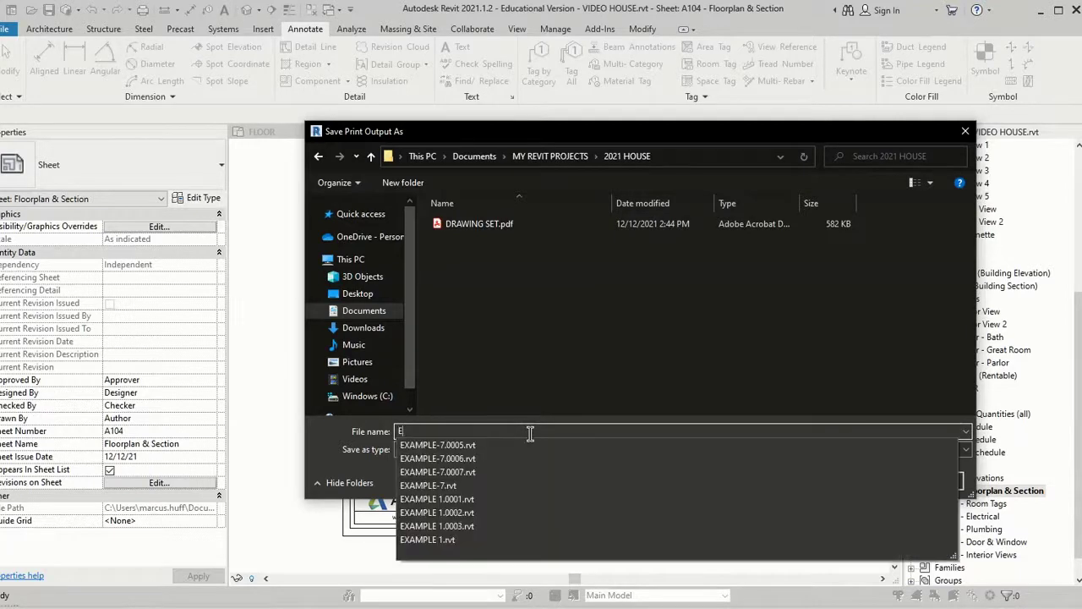
type("xported PDF Drawin")
key("Return")
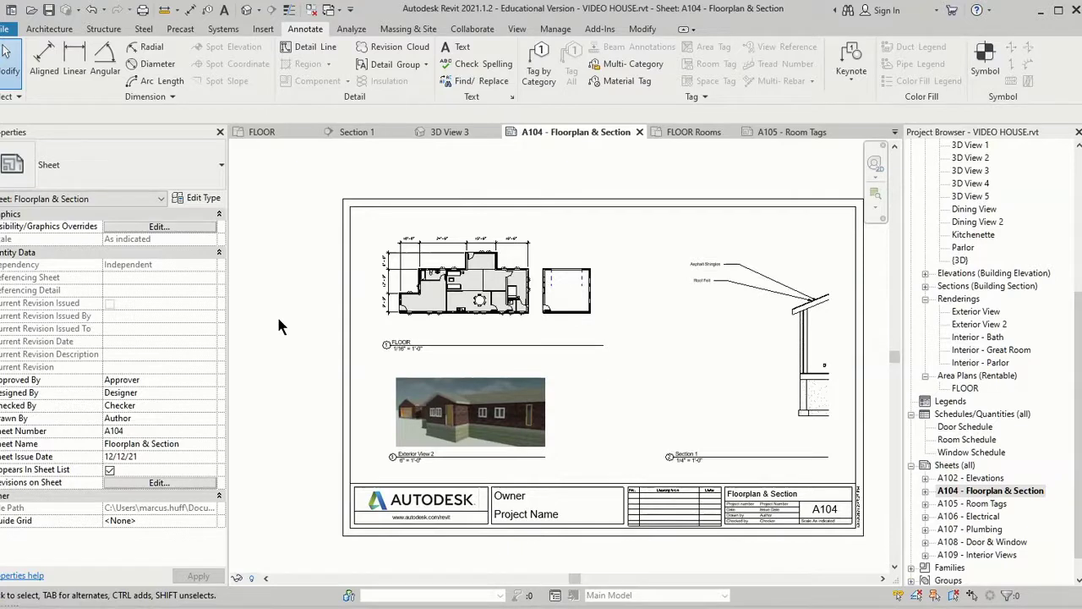
Step: Open Exported PDF Drawing.pdf from Documents > MY REVIT PROJECTS > 2021 HOUSE in File Explorer
key("super+e")
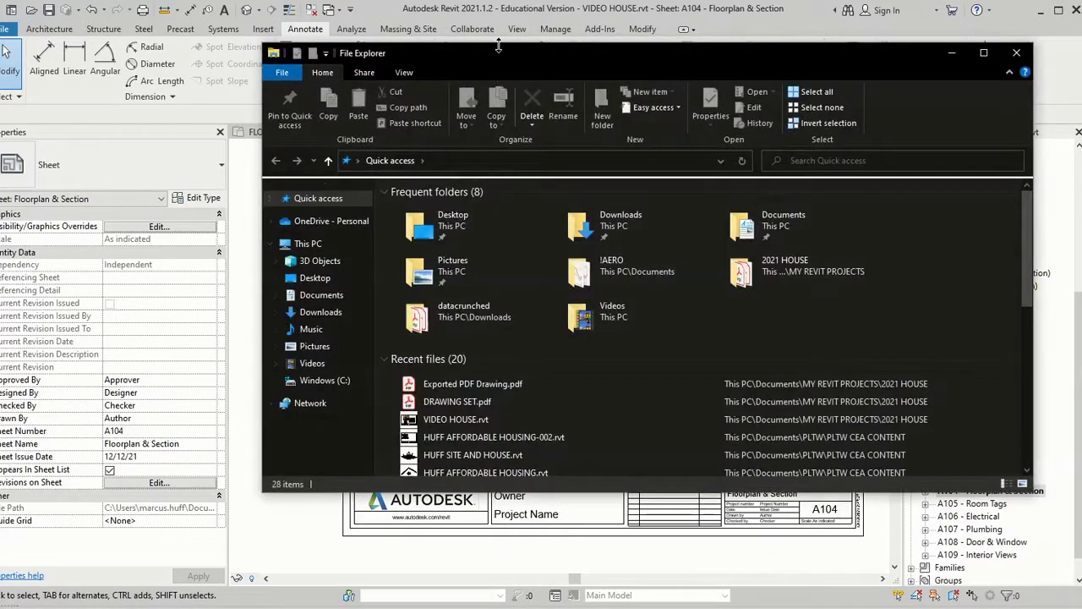
left_click_drag(501, 60, 402, 66)
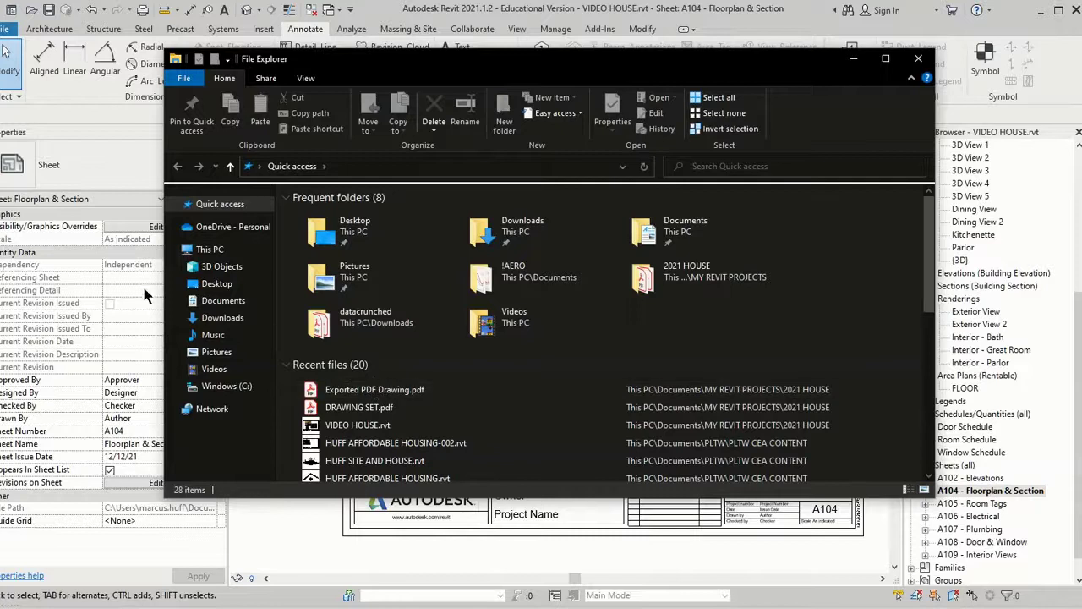
left_click(222, 300)
scroll(351, 322, "down", 5)
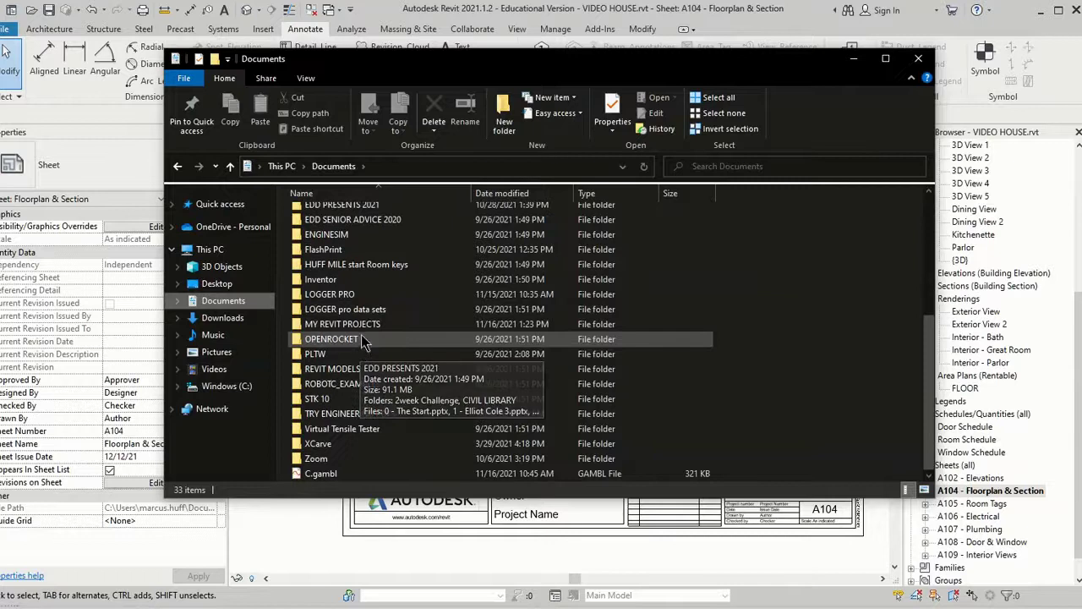
double_click(362, 324)
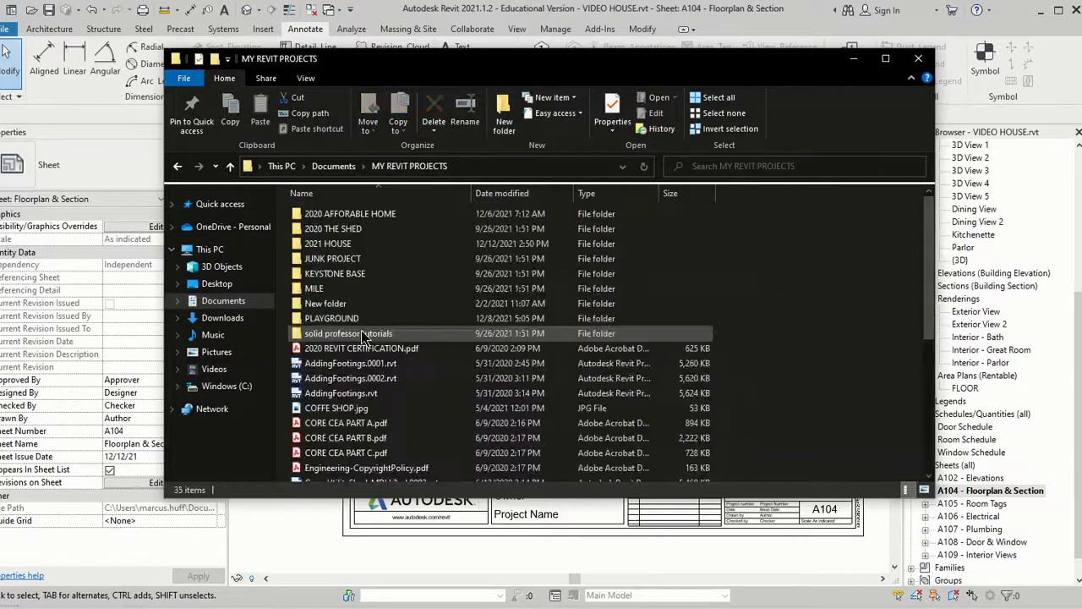
double_click(367, 243)
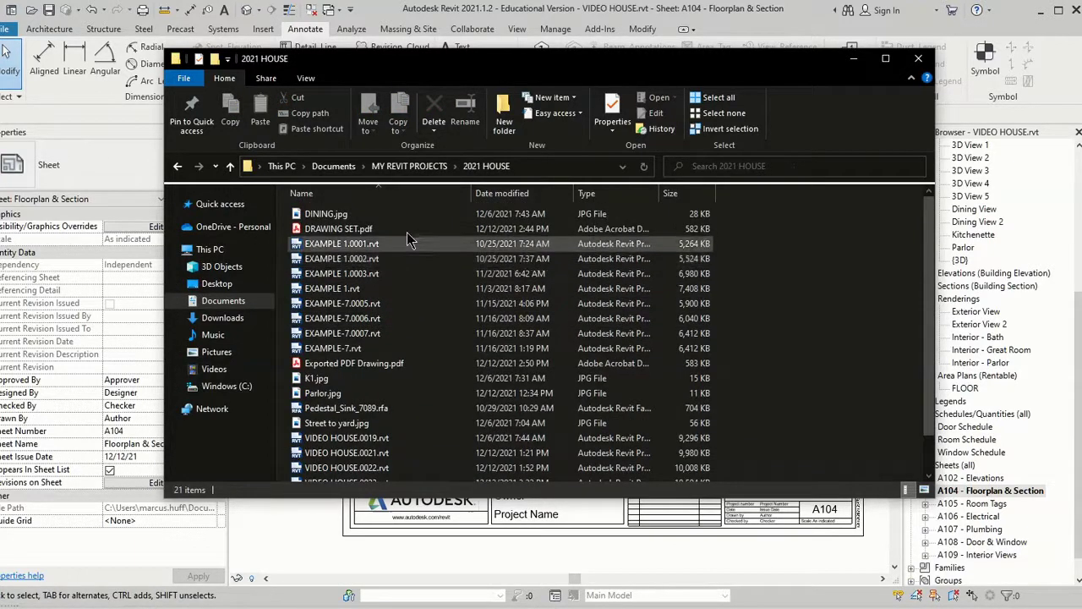
double_click(420, 370)
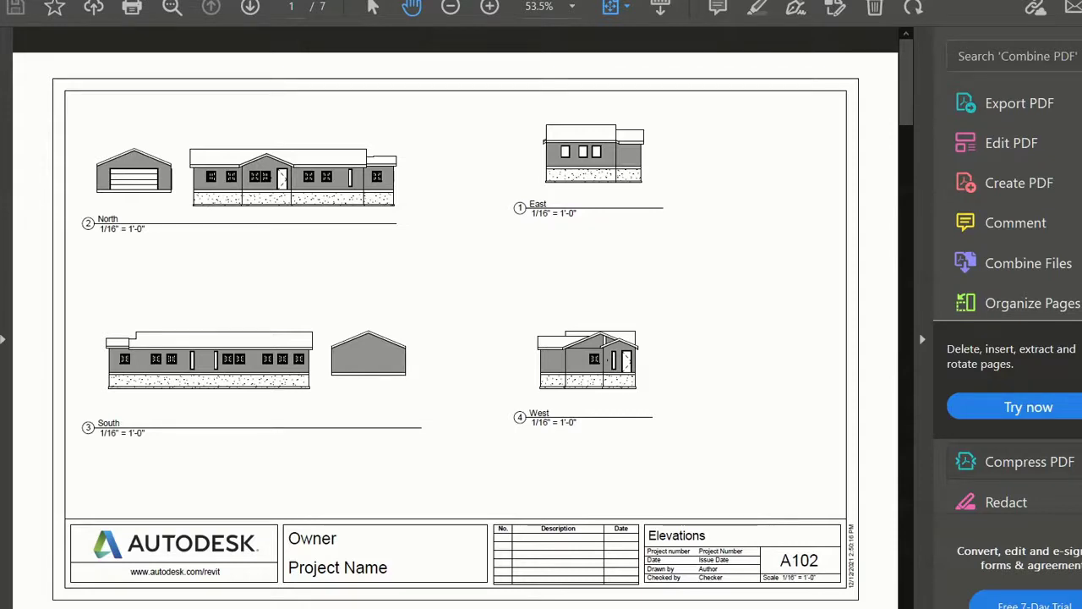
Step: Page through the PDF from sheet A104 Floorplan & Section onward
key("Page_Down")
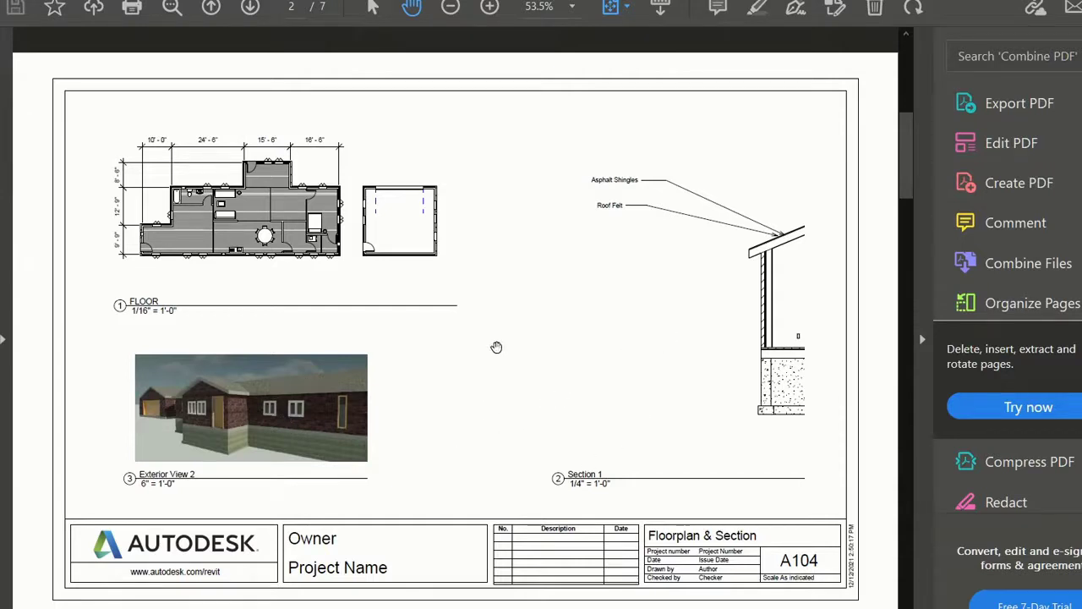
scroll(496, 347, "down", 1)
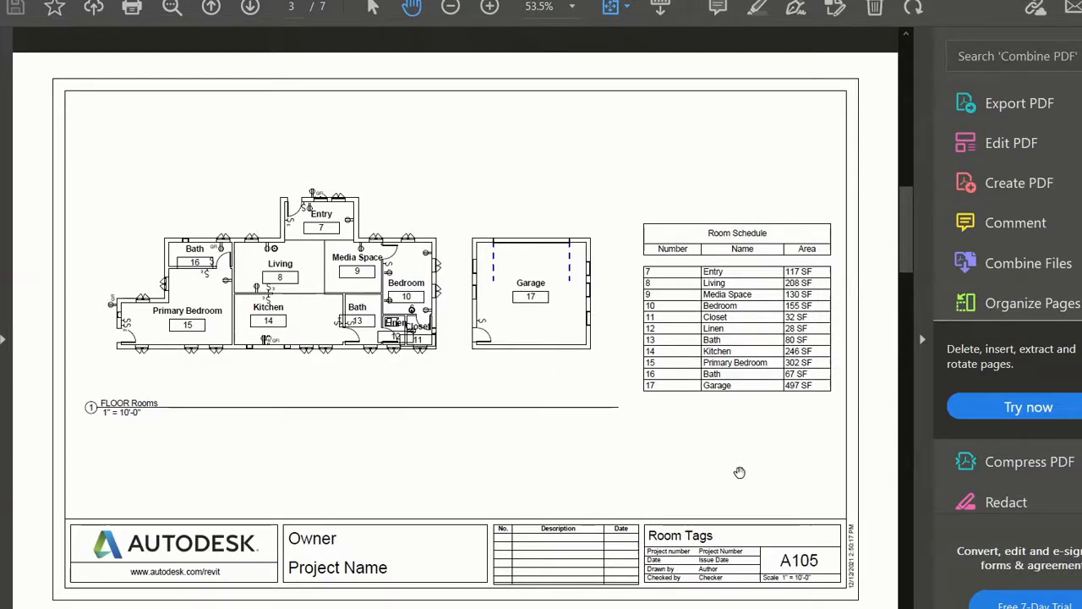
scroll(854, 458, "down", 1)
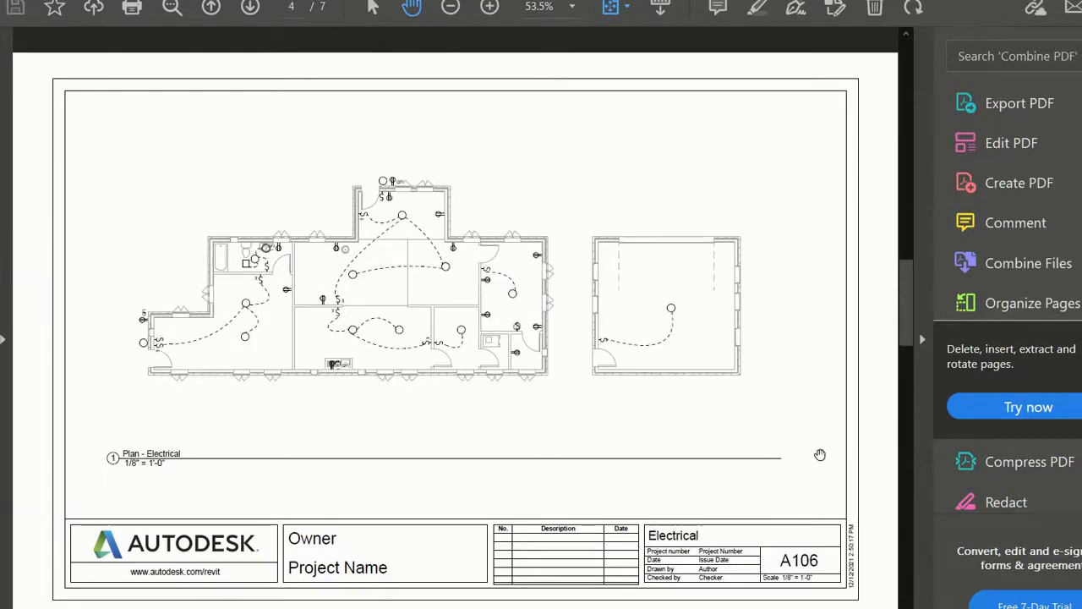
scroll(633, 269, "down", 1)
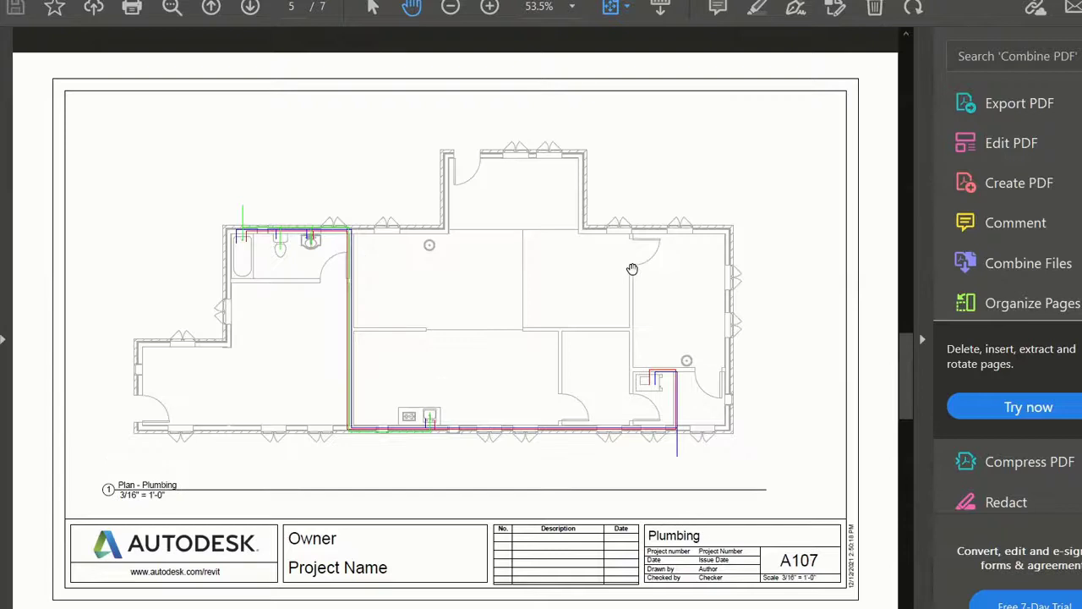
scroll(813, 340, "down", 1)
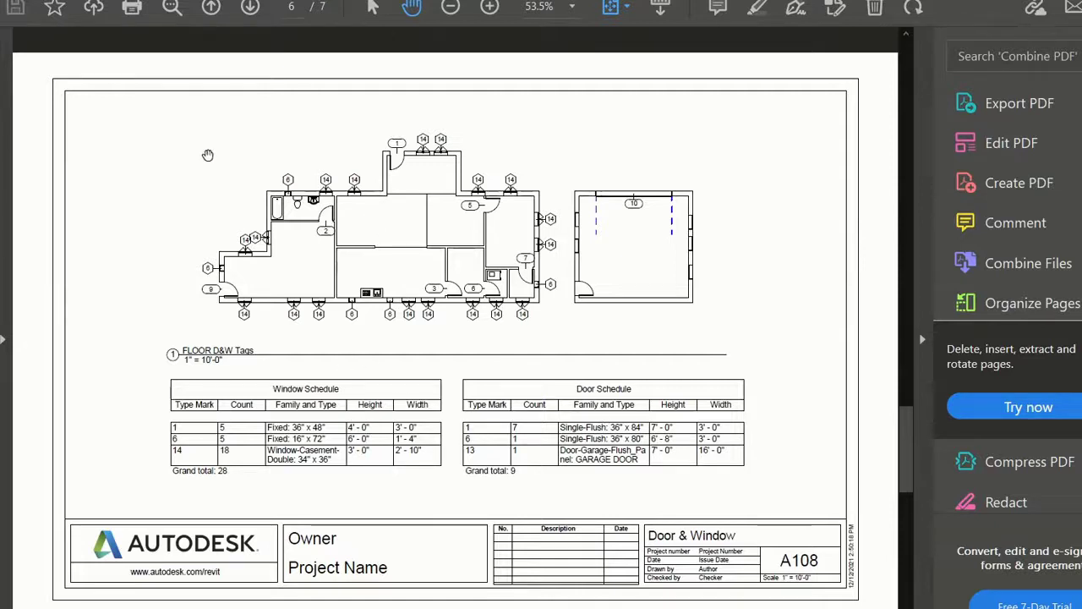
scroll(761, 271, "down", 1)
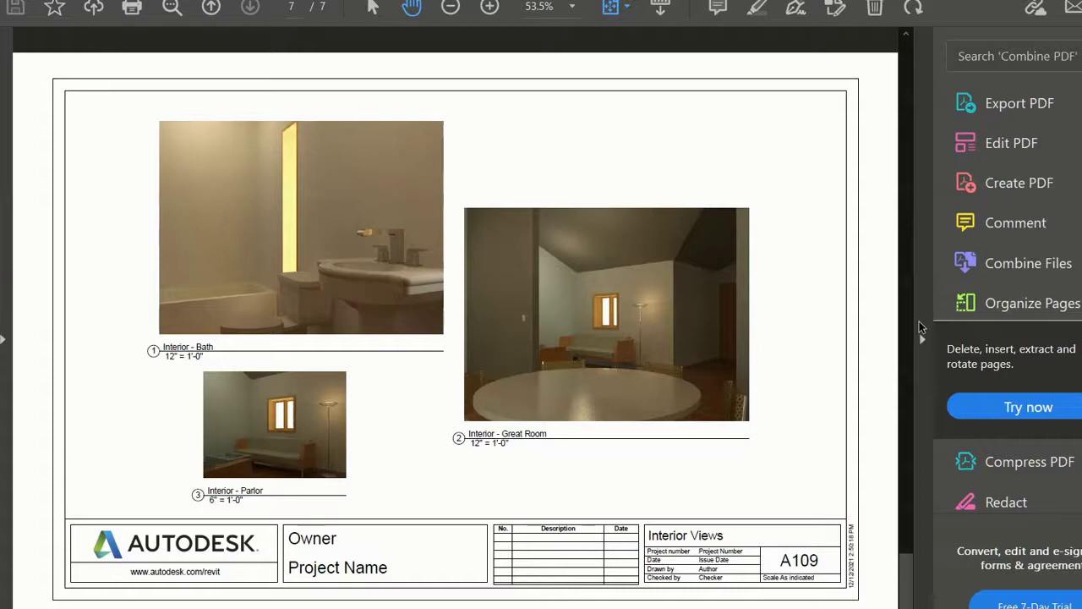
Step: Reach page 7 of 7, sheet A109 Interior Views, then switch to the recorder window
scroll(922, 328, "up", 6)
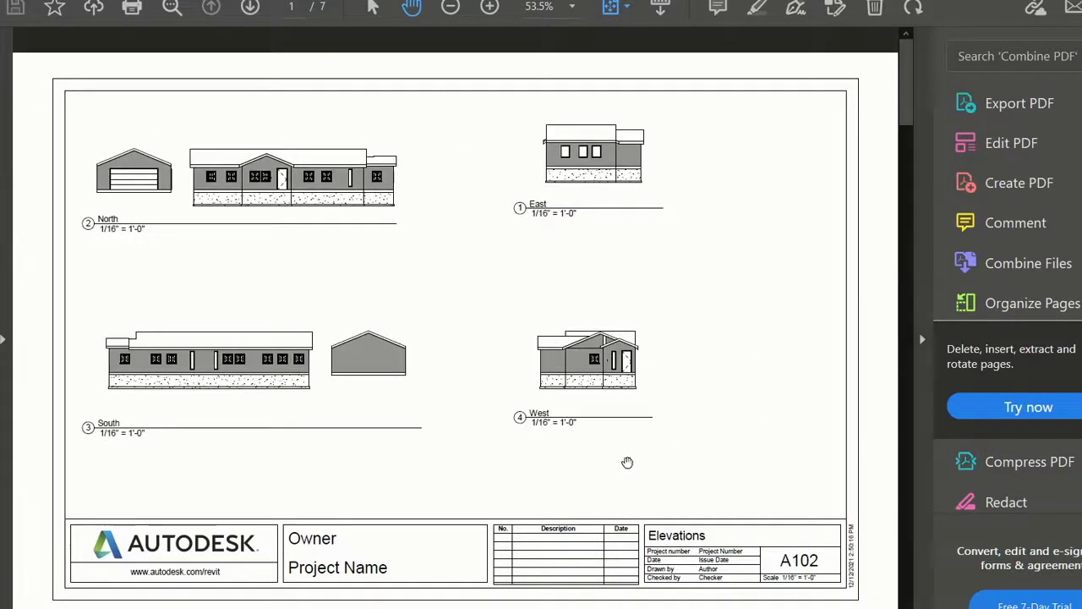
scroll(592, 451, "down", 2)
scroll(356, 302, "up", 2)
scroll(355, 302, "down", 2)
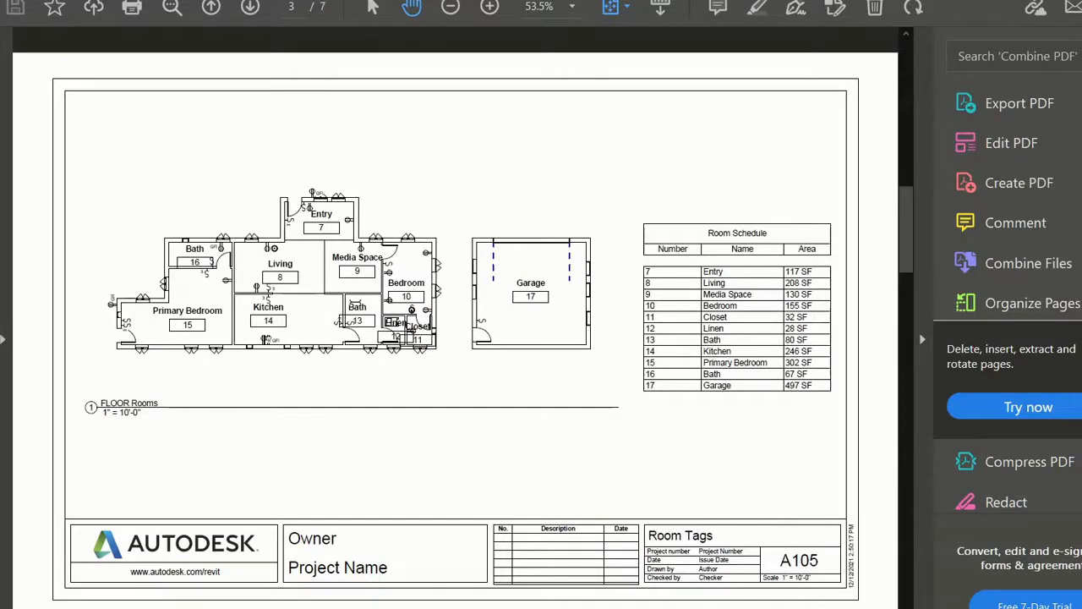
scroll(355, 302, "down", 4)
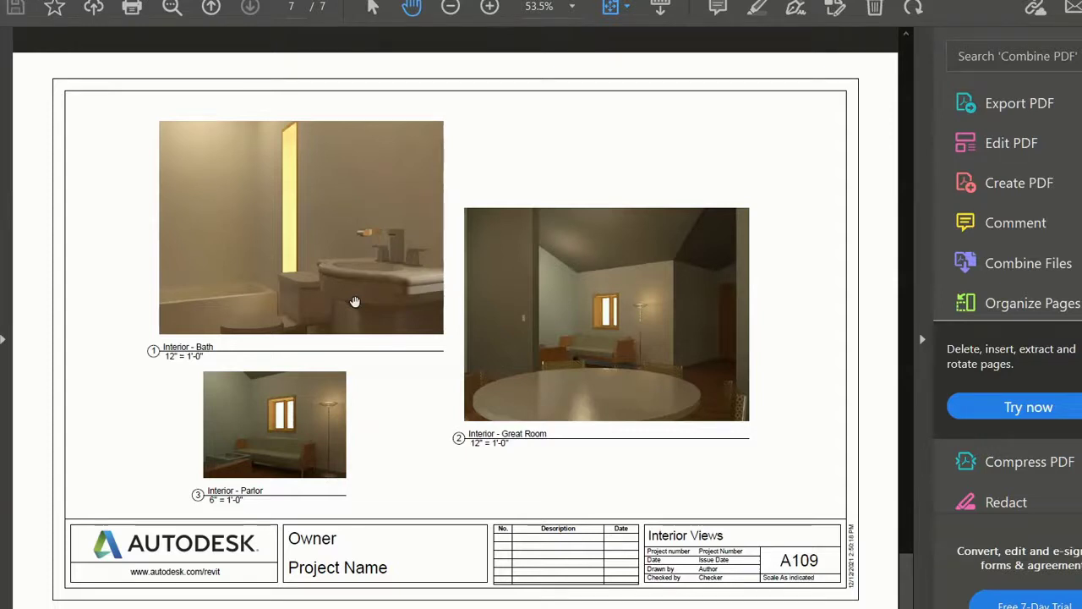
key("alt+Tab")
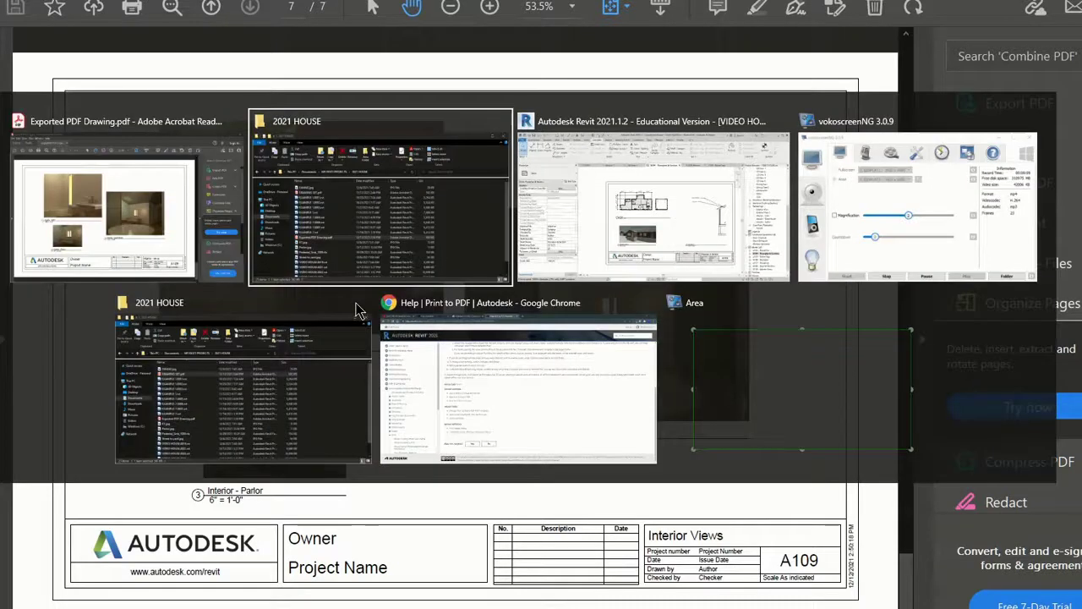
key("Tab")
key("Tab")
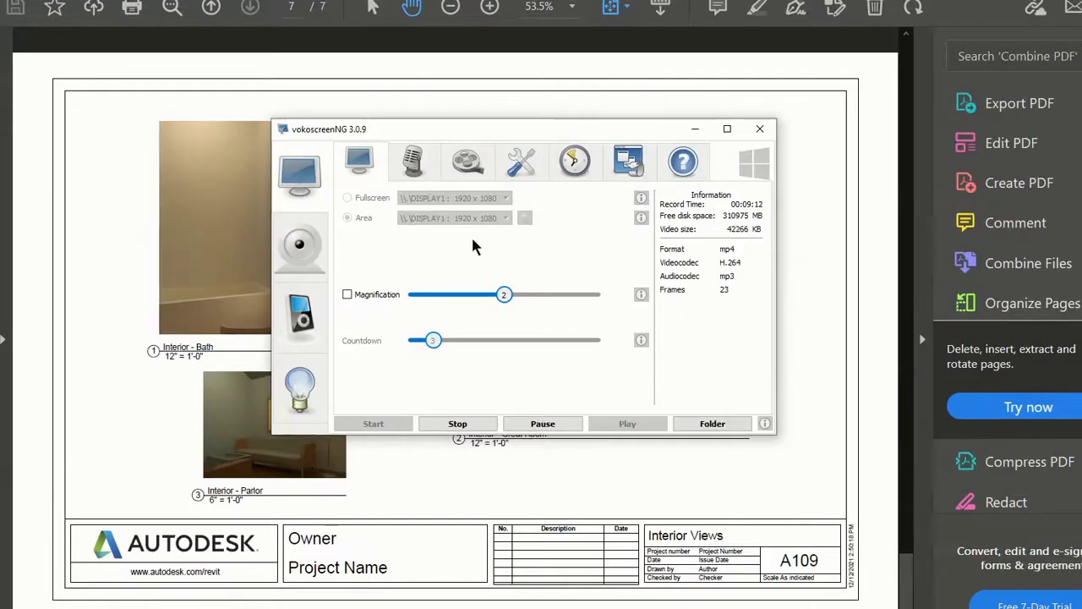